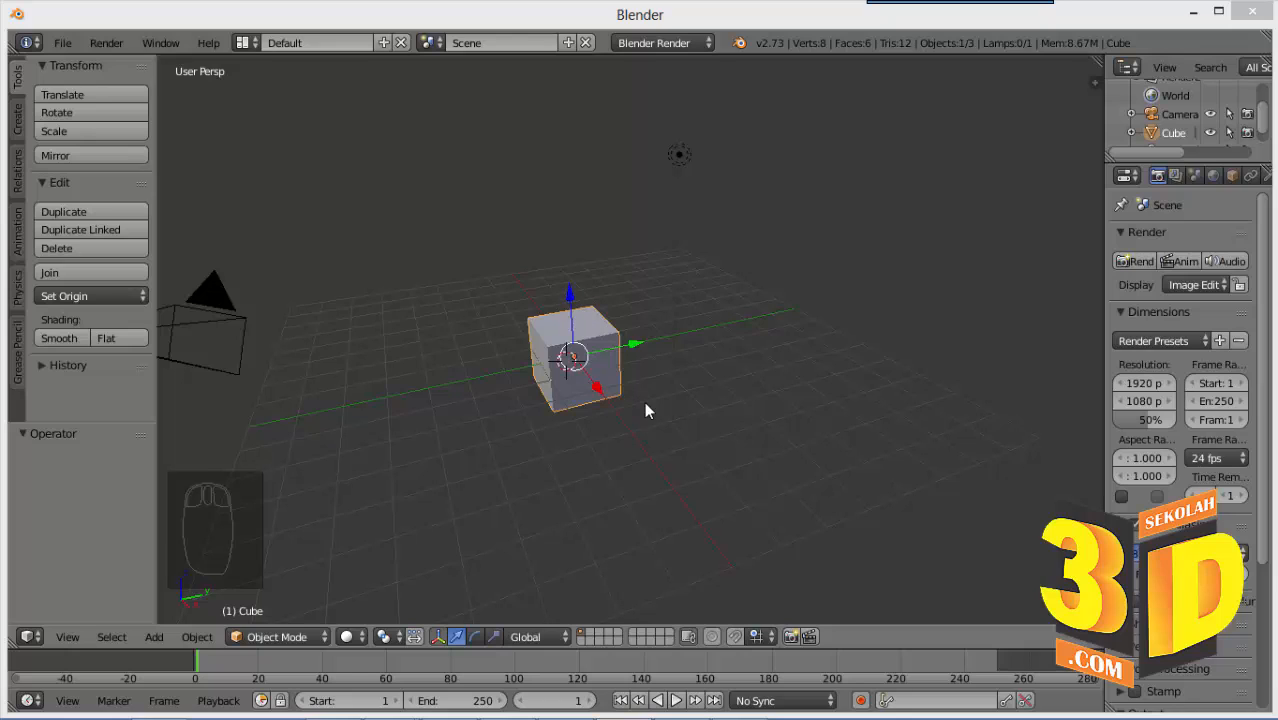
# Step: Move the cube with the translate manipulator about 5.7 units along Y, 4.85 along X and 3.7 along Z
pyautogui.click(453, 637)
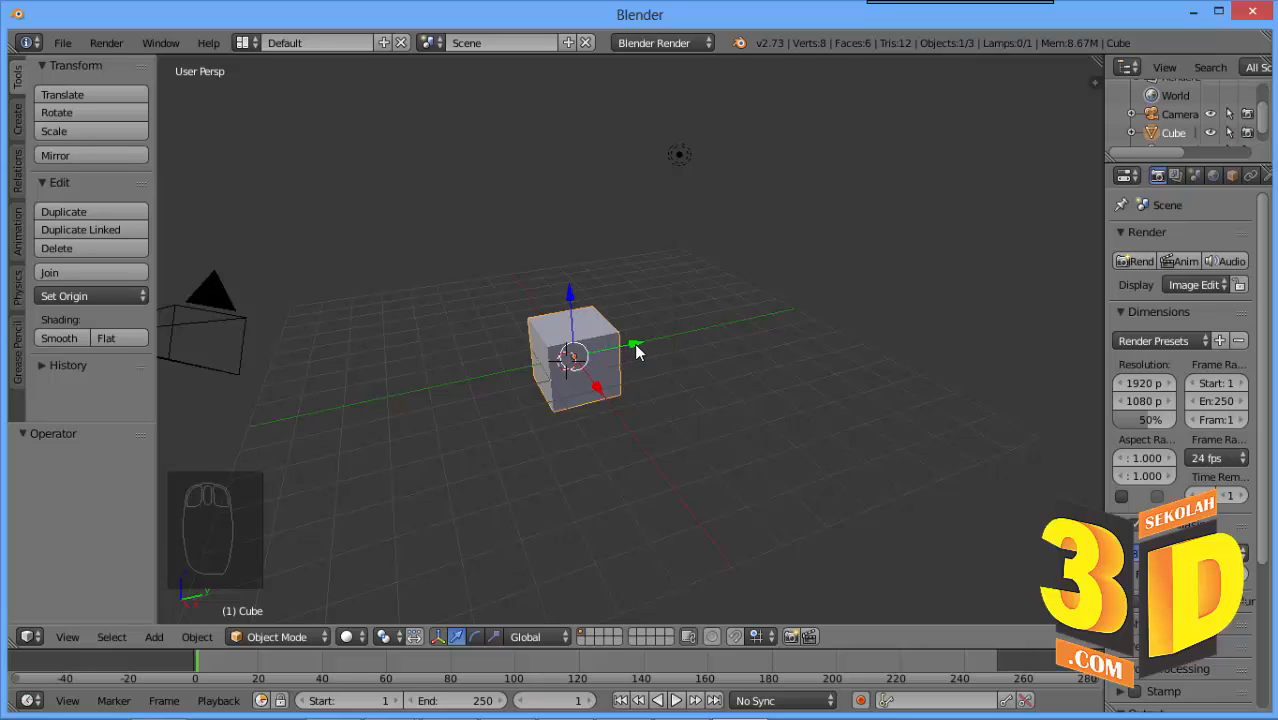
pyautogui.moveTo(636, 346); pyautogui.dragTo(799, 311)
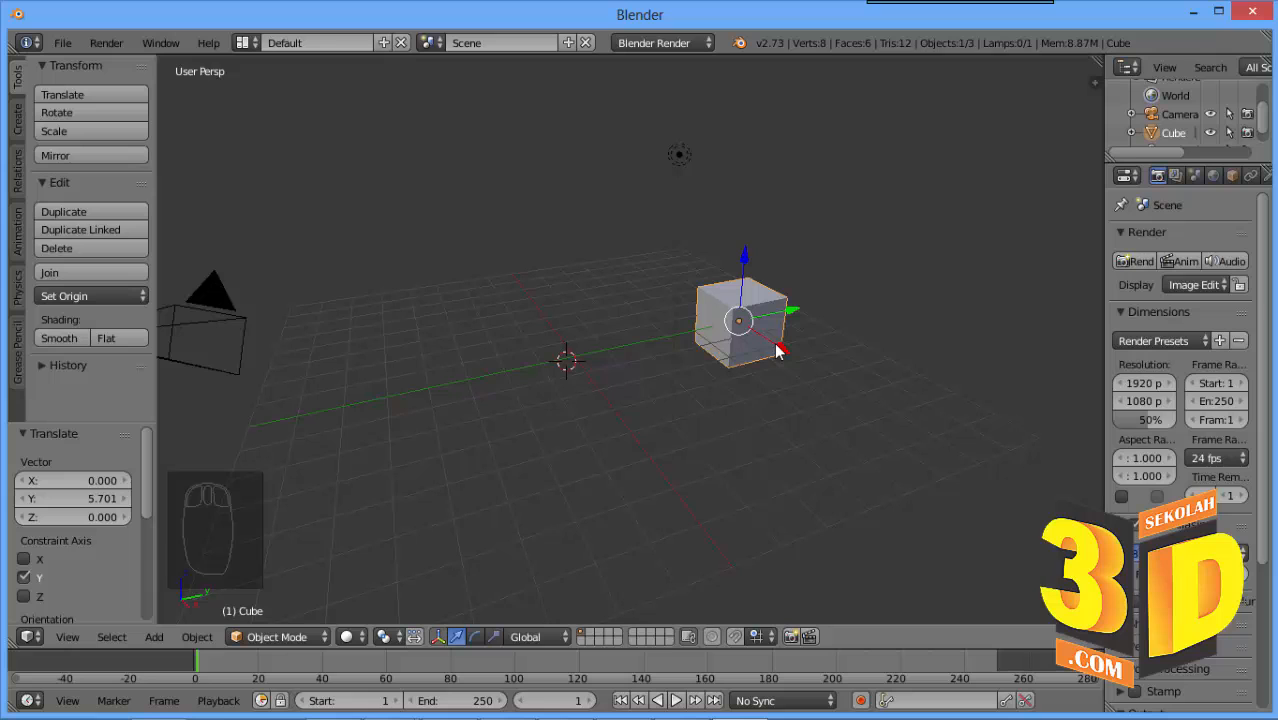
pyautogui.moveTo(778, 350); pyautogui.dragTo(884, 420)
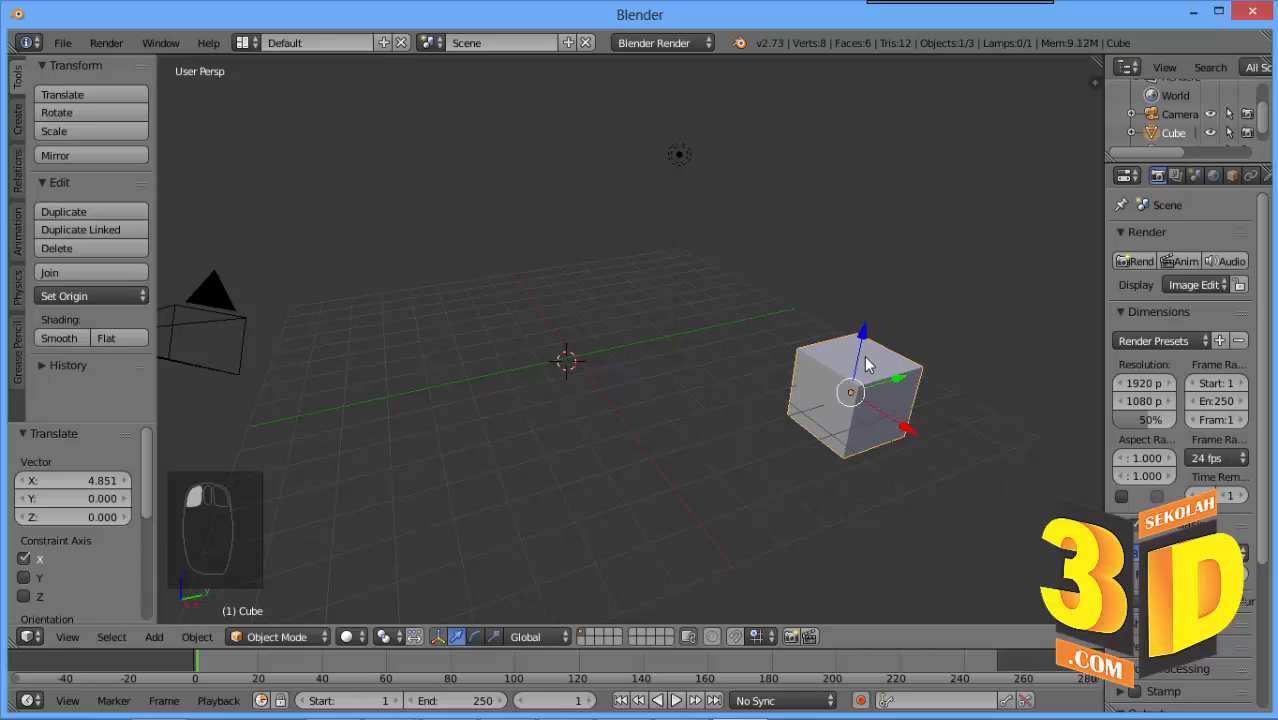
pyautogui.moveTo(862, 342); pyautogui.dragTo(890, 204)
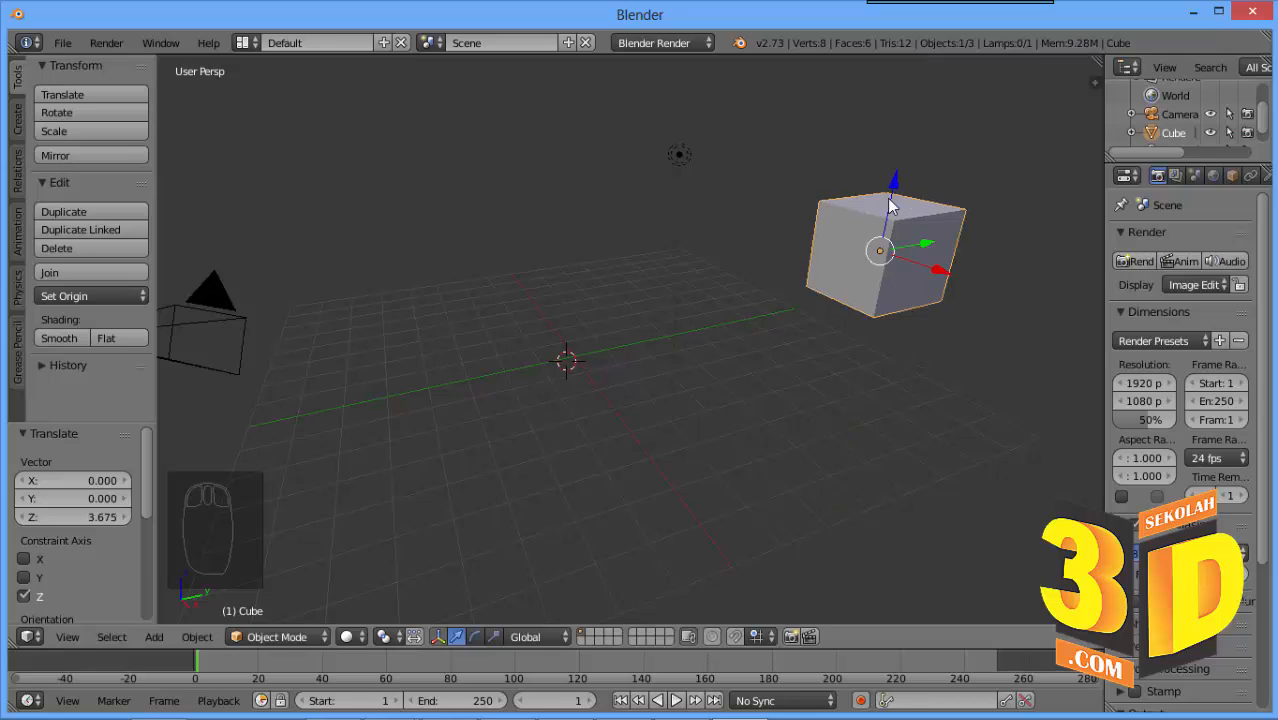
# Step: Undo the cube's moves along the three axes
pyautogui.hotkey('ctrl', 'z')
pyautogui.hotkey('ctrl', 'z')
pyautogui.hotkey('ctrl', 'z')
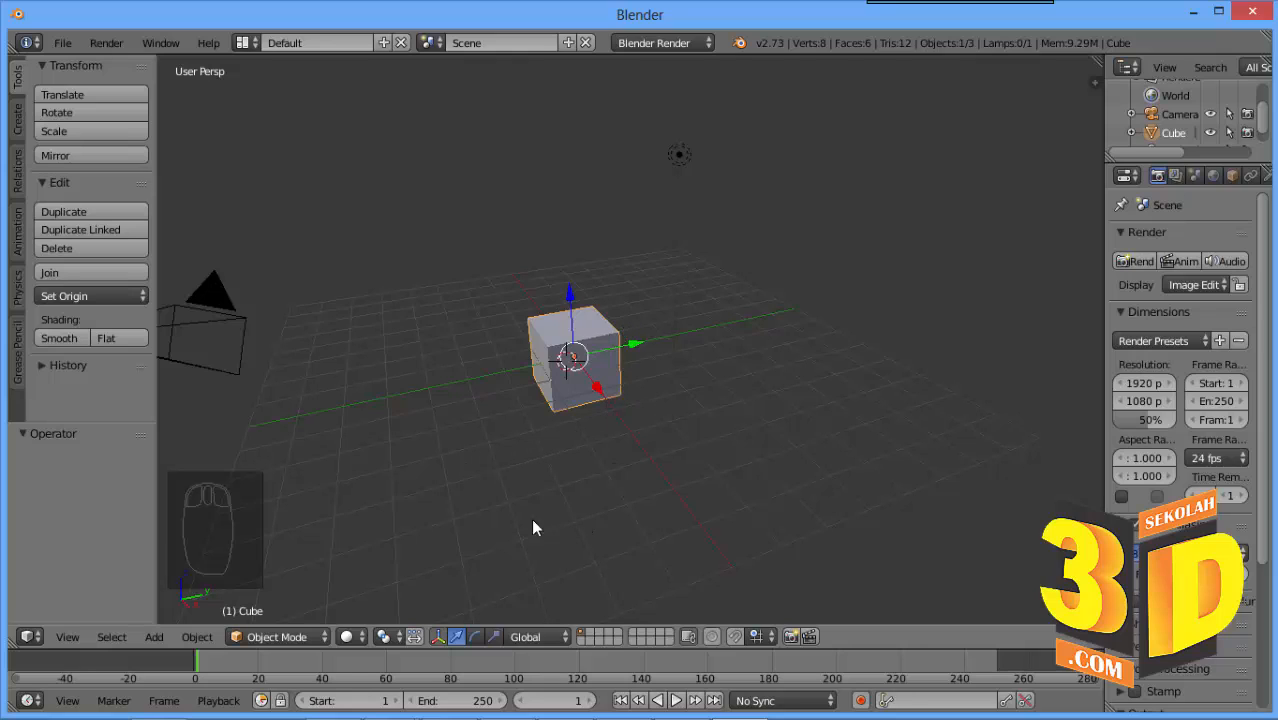
# Step: Stretch the cube with the scale manipulator by about 2.5 along Y, 2.6 along X and 3.0 along Z
pyautogui.click(495, 635)
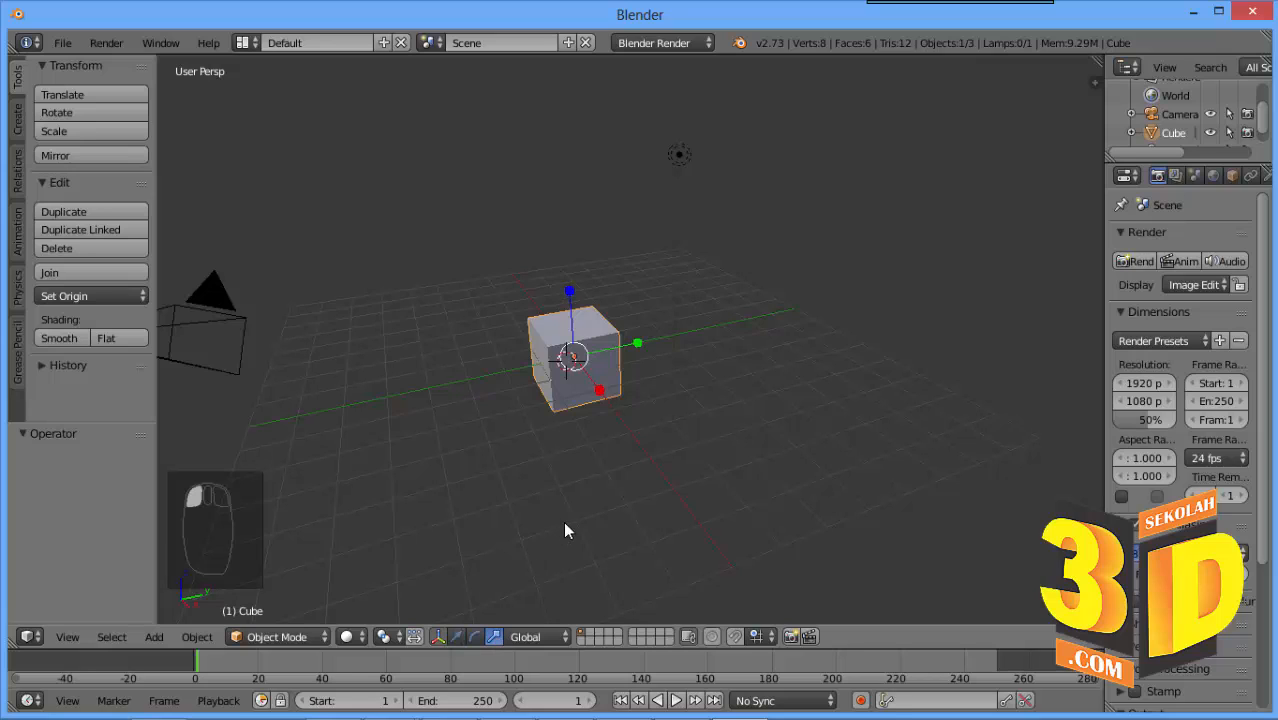
pyautogui.moveTo(636, 343); pyautogui.dragTo(738, 331)
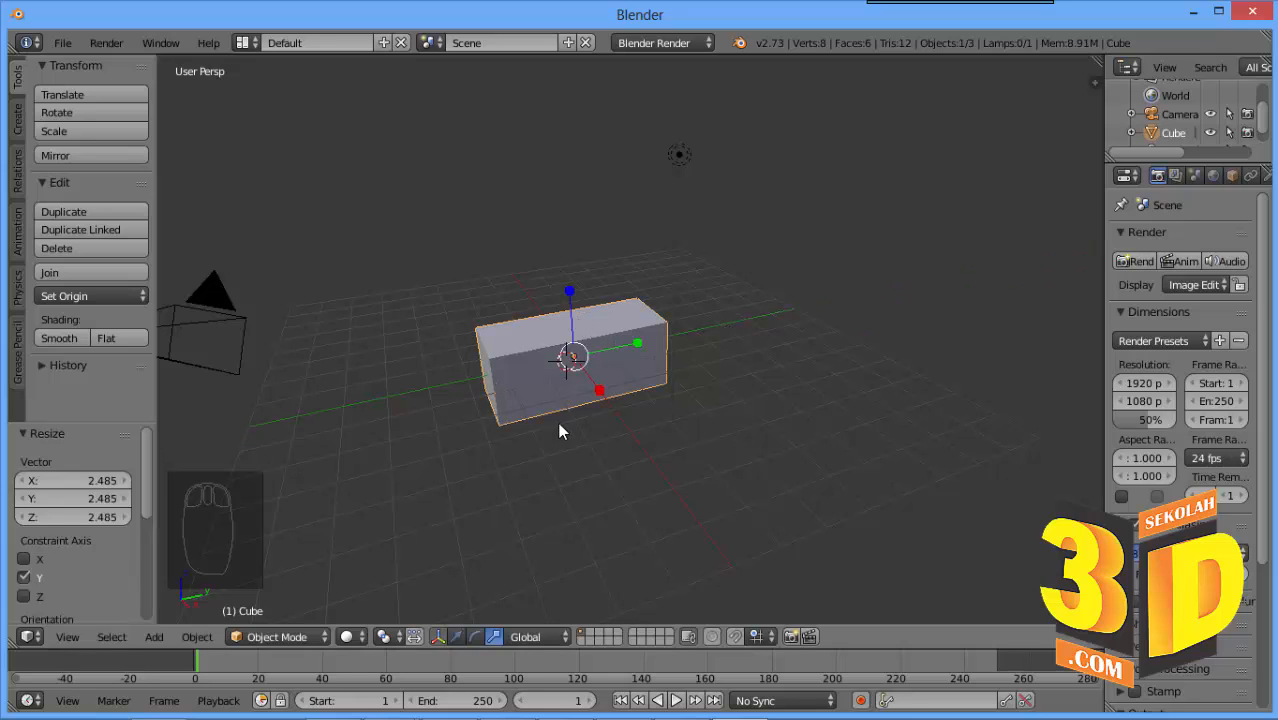
pyautogui.moveTo(602, 394); pyautogui.dragTo(630, 443)
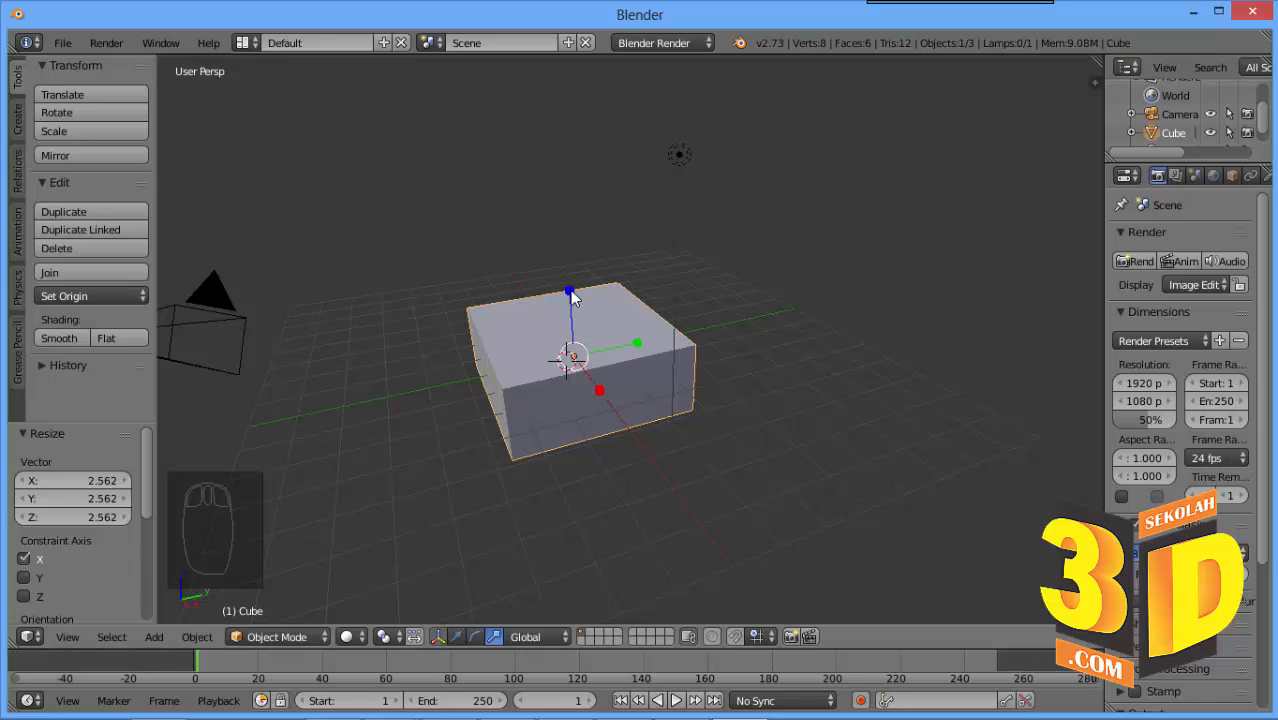
pyautogui.moveTo(571, 296); pyautogui.dragTo(604, 168)
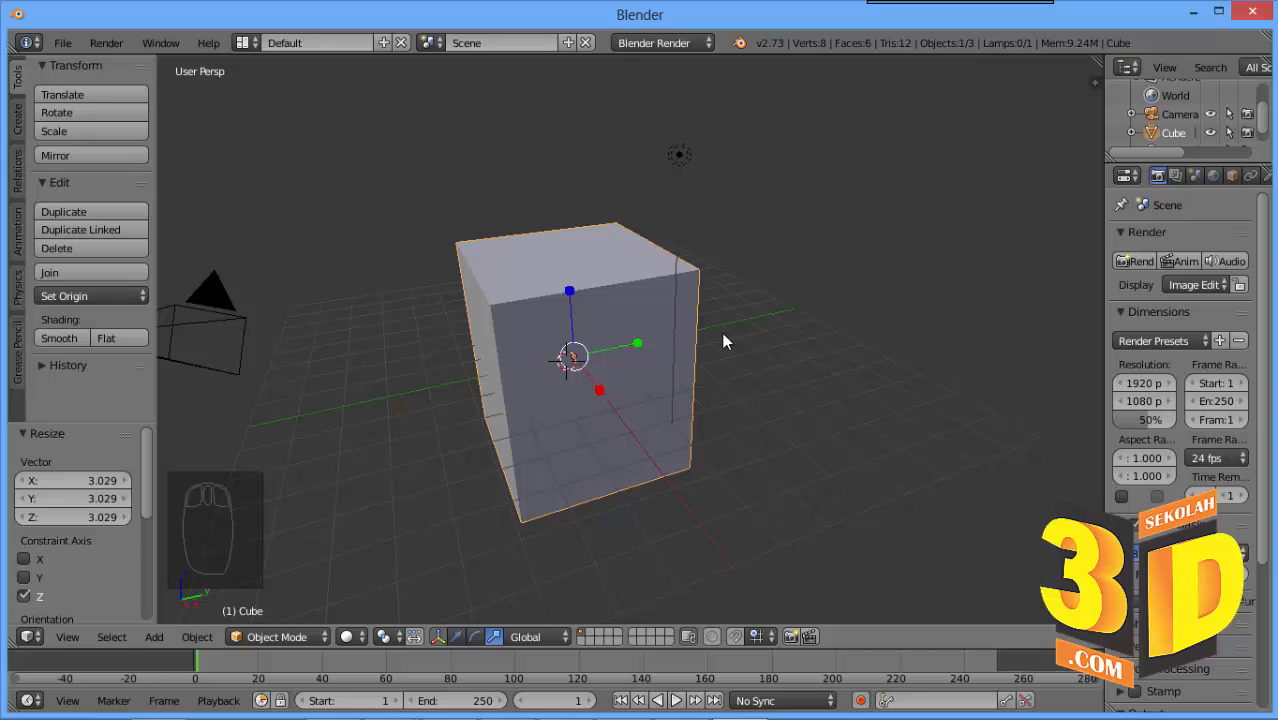
# Step: Undo the cube's scaling along the three axes
pyautogui.hotkey('ctrl', 'z')
pyautogui.hotkey('ctrl', 'z')
pyautogui.hotkey('ctrl', 'z')
pyautogui.hotkey('ctrl', 'z')
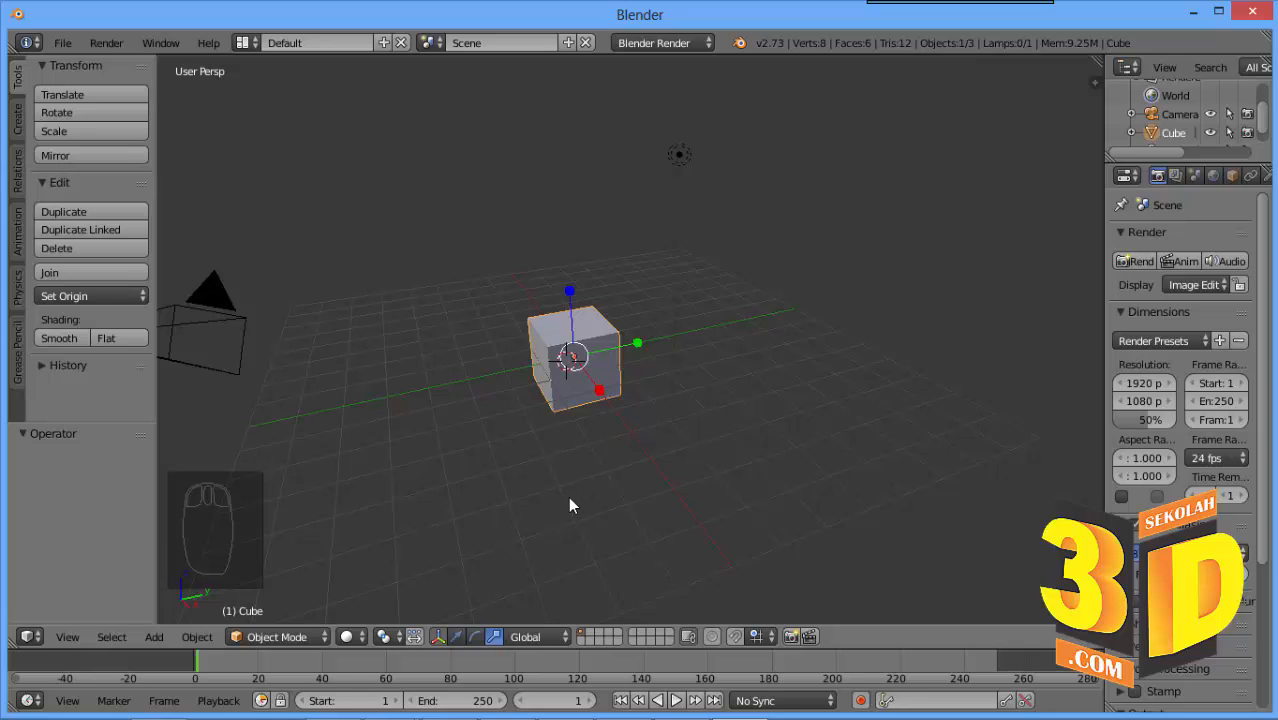
# Step: Rotate the cube with the rotate manipulator about 64° around Z and 141° around Y, and also around X
pyautogui.click(477, 638)
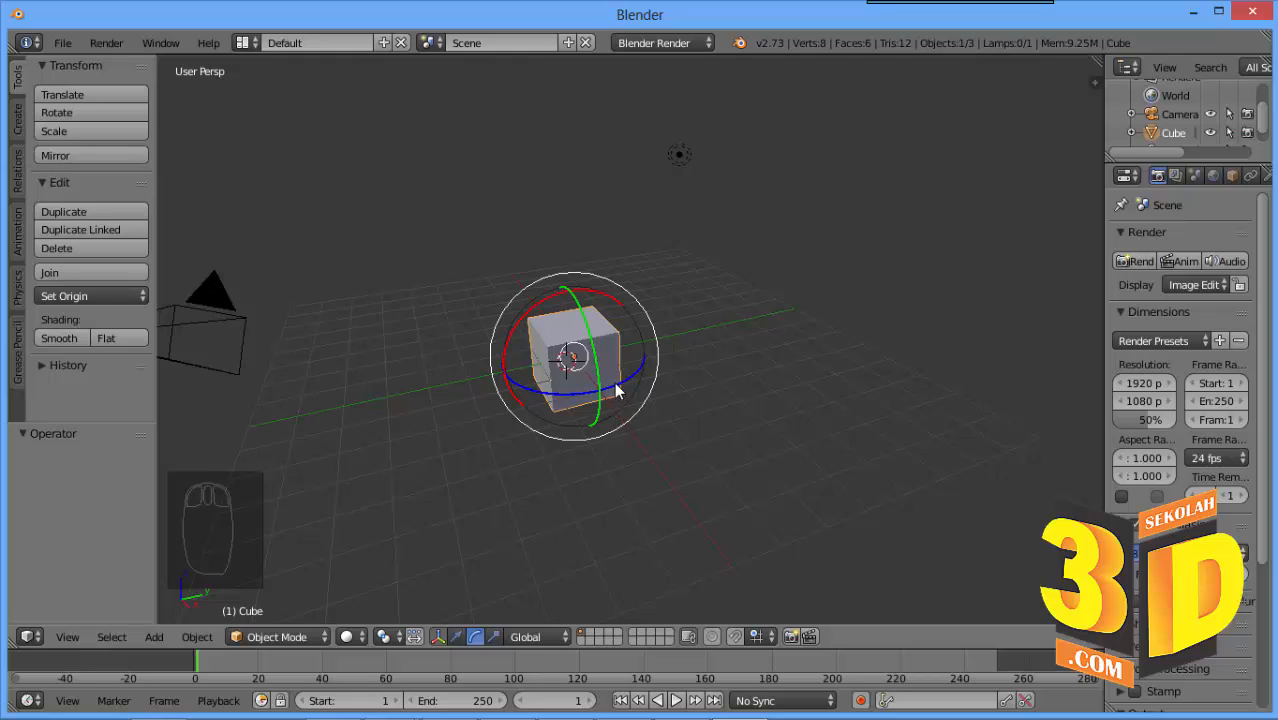
pyautogui.moveTo(615, 385); pyautogui.dragTo(733, 255)
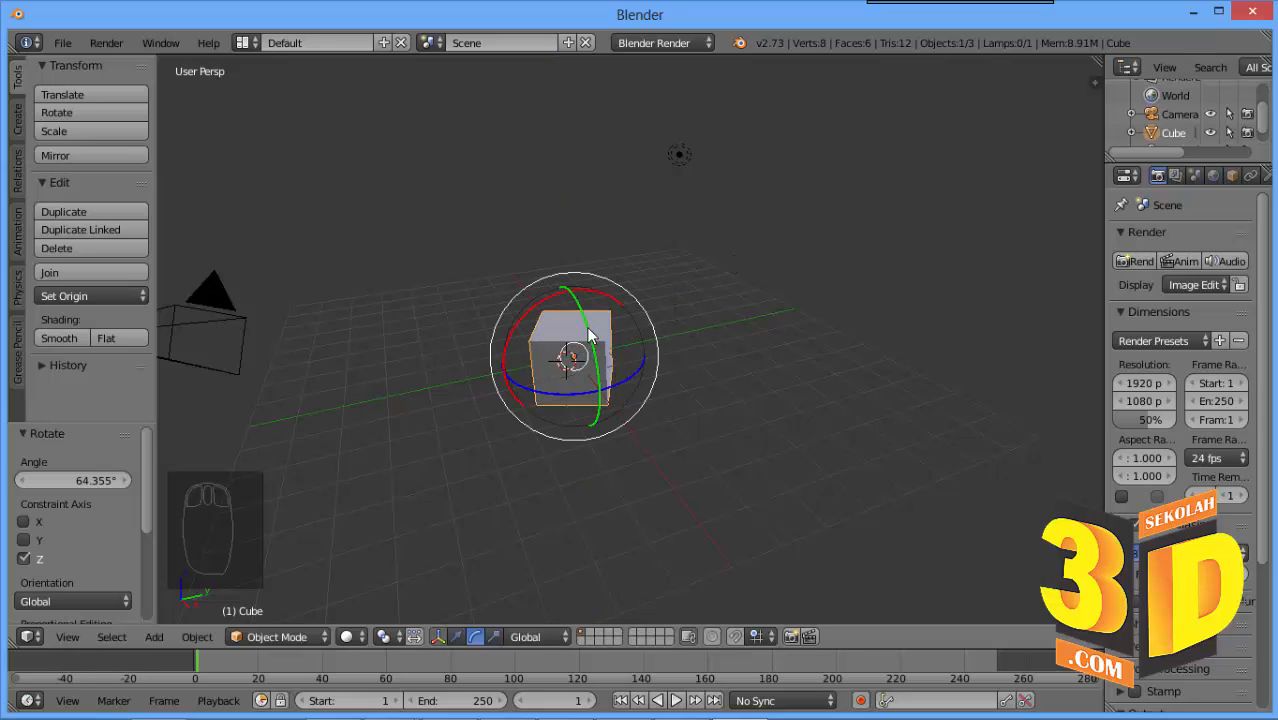
pyautogui.moveTo(590, 338); pyautogui.dragTo(600, 432)
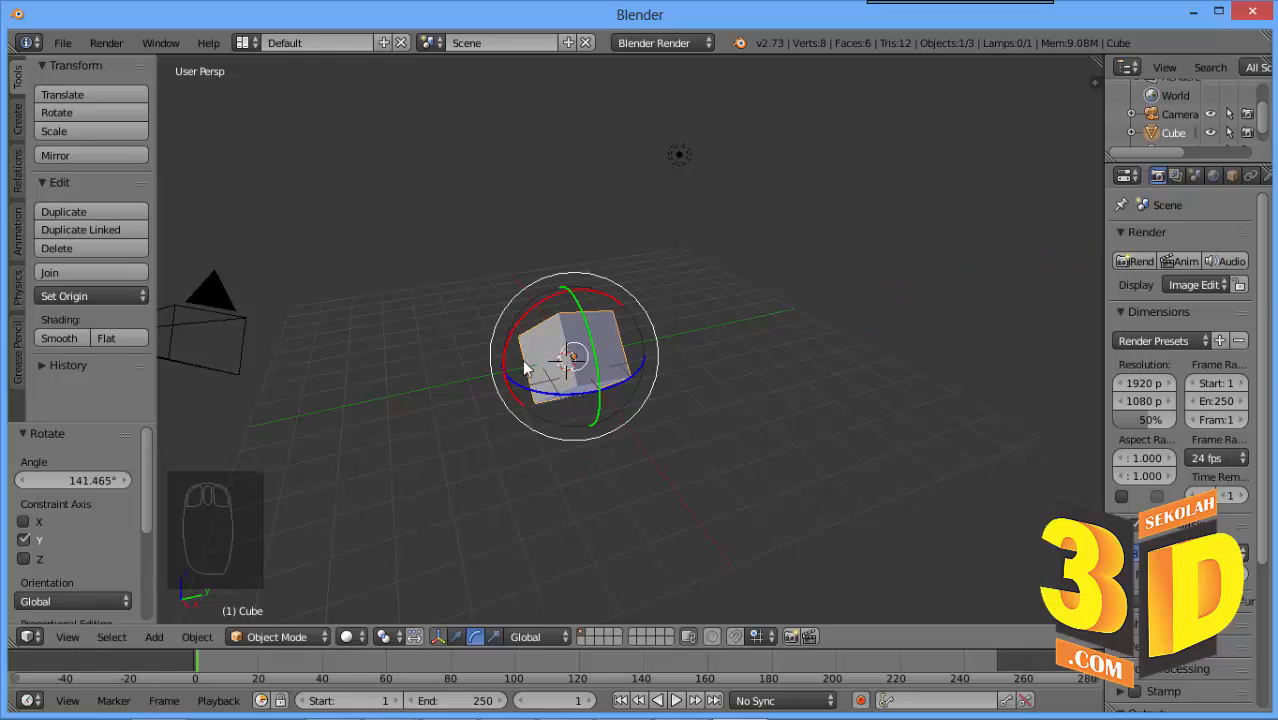
pyautogui.moveTo(518, 329); pyautogui.dragTo(870, 315)
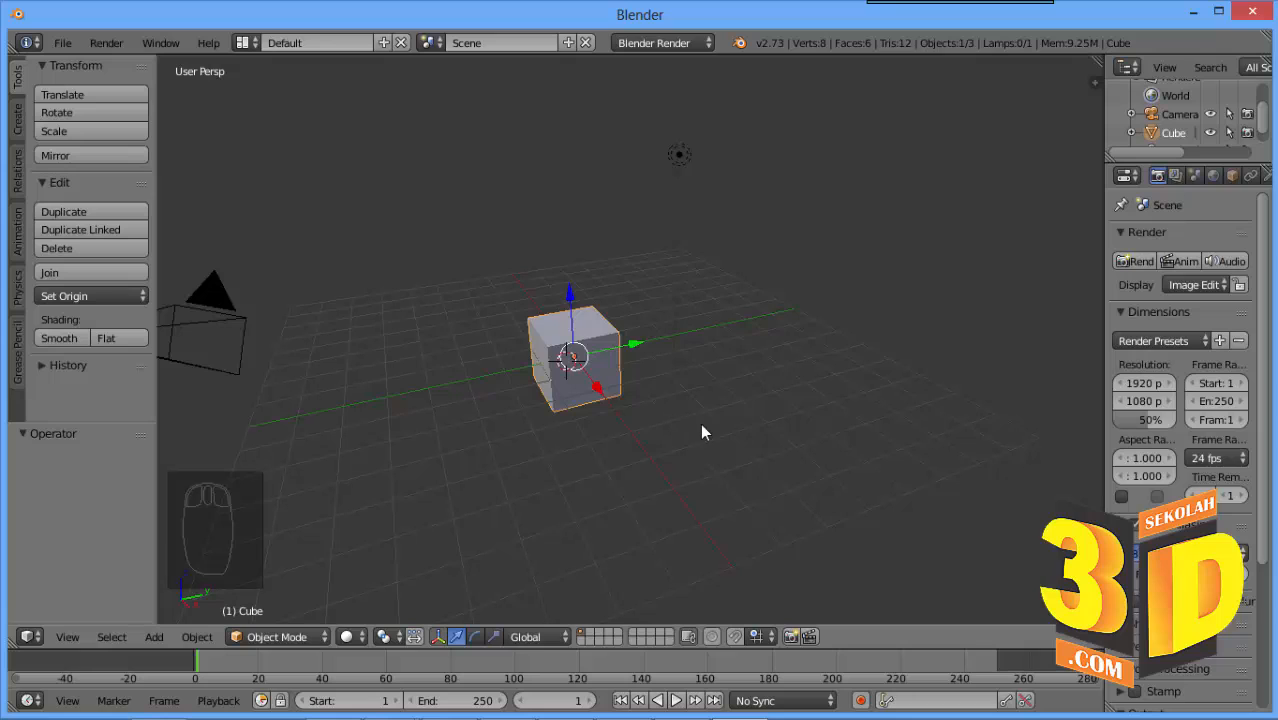
# Step: Try moving the cube freely in the view twice, cancelling each move
pyautogui.press('g')
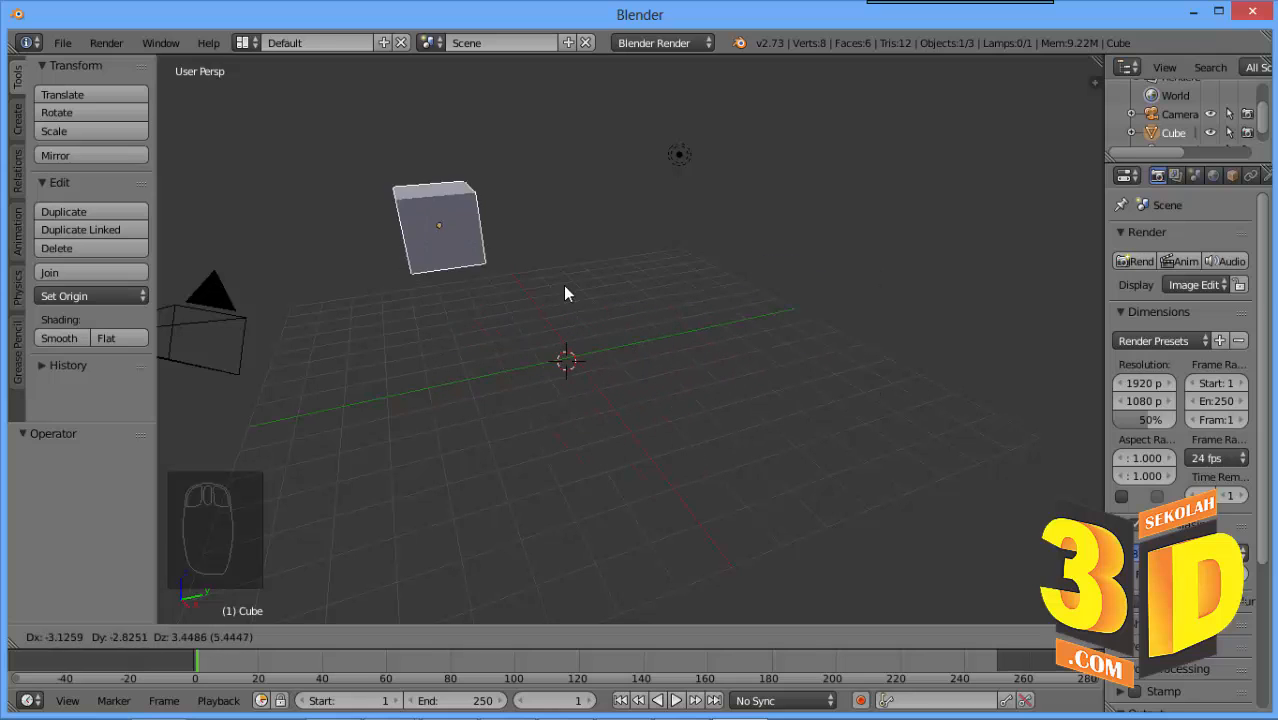
pyautogui.rightClick(820, 282)
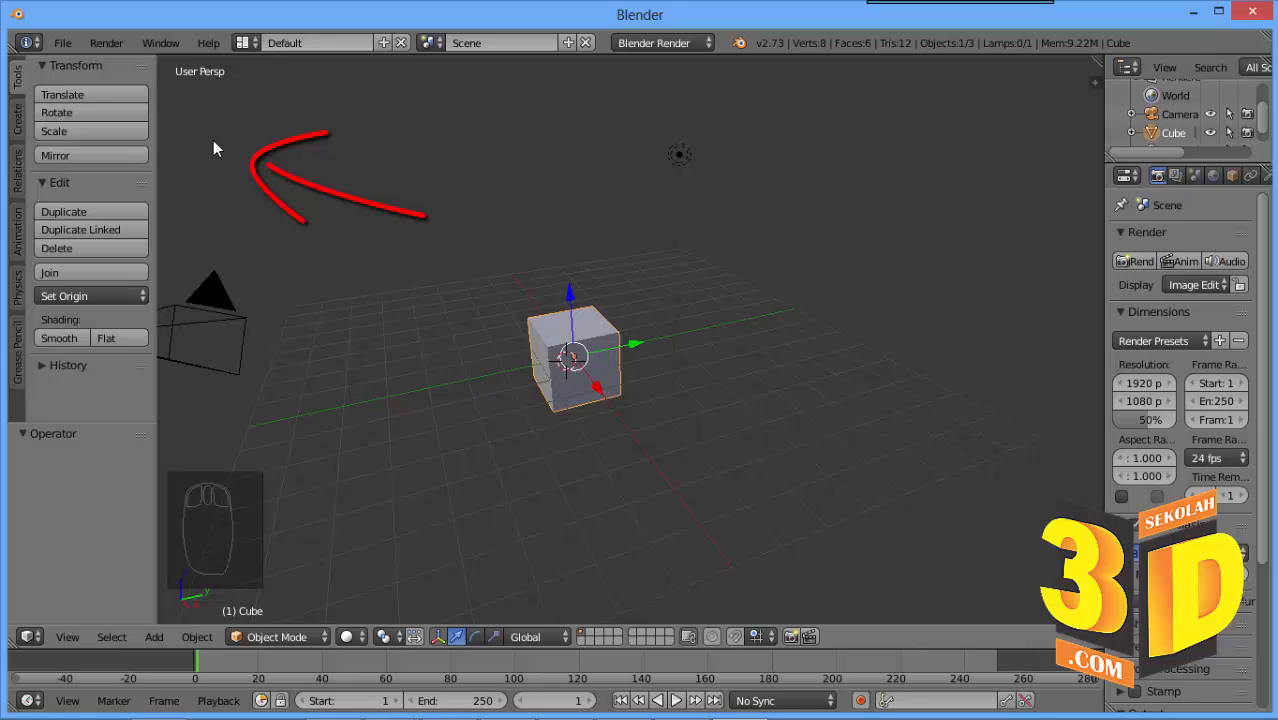
pyautogui.press('g')
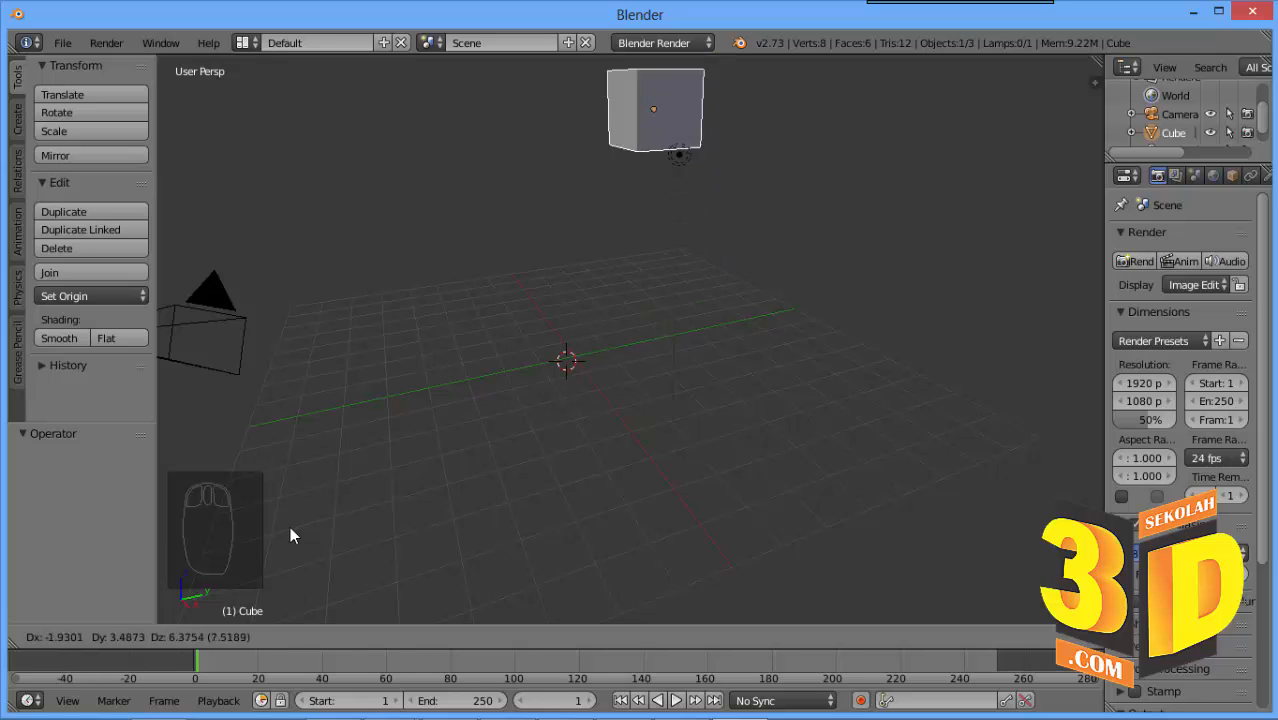
pyautogui.rightClick(354, 489)
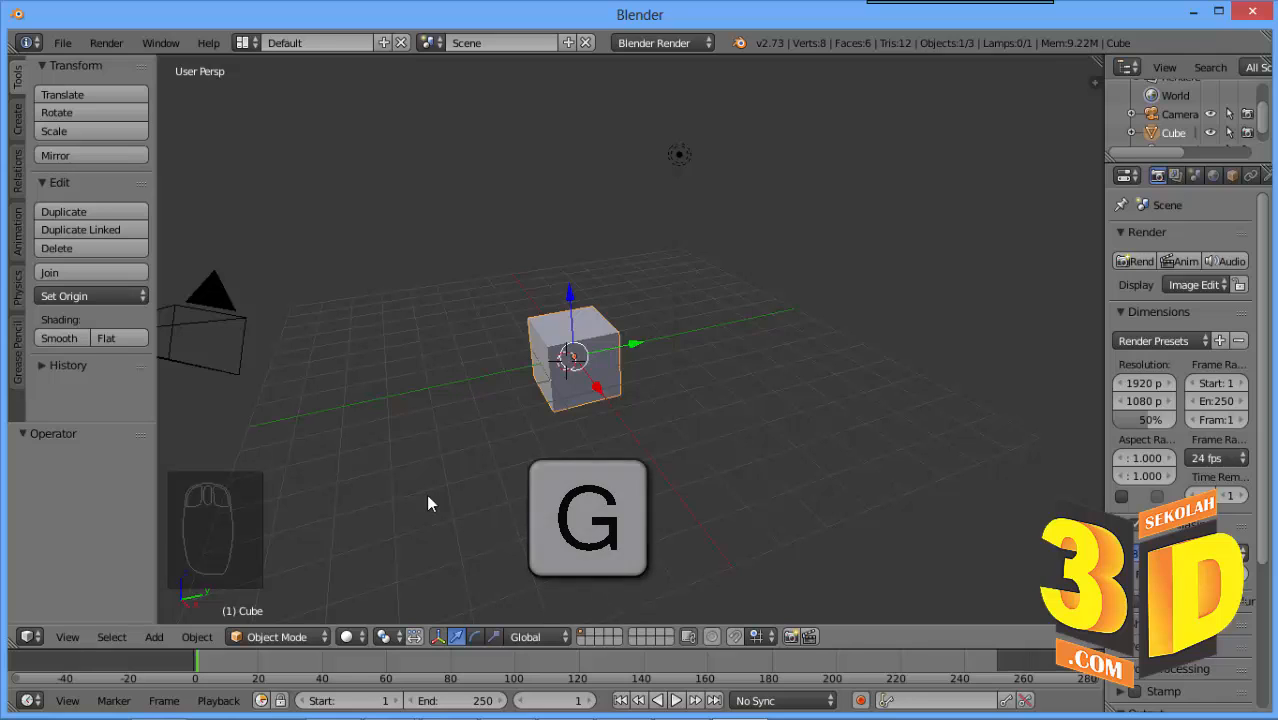
# Step: Try moving the cube constrained to the global Z, Y and X axes in turn, cancelling each move
pyautogui.press('g')
pyautogui.press('z')
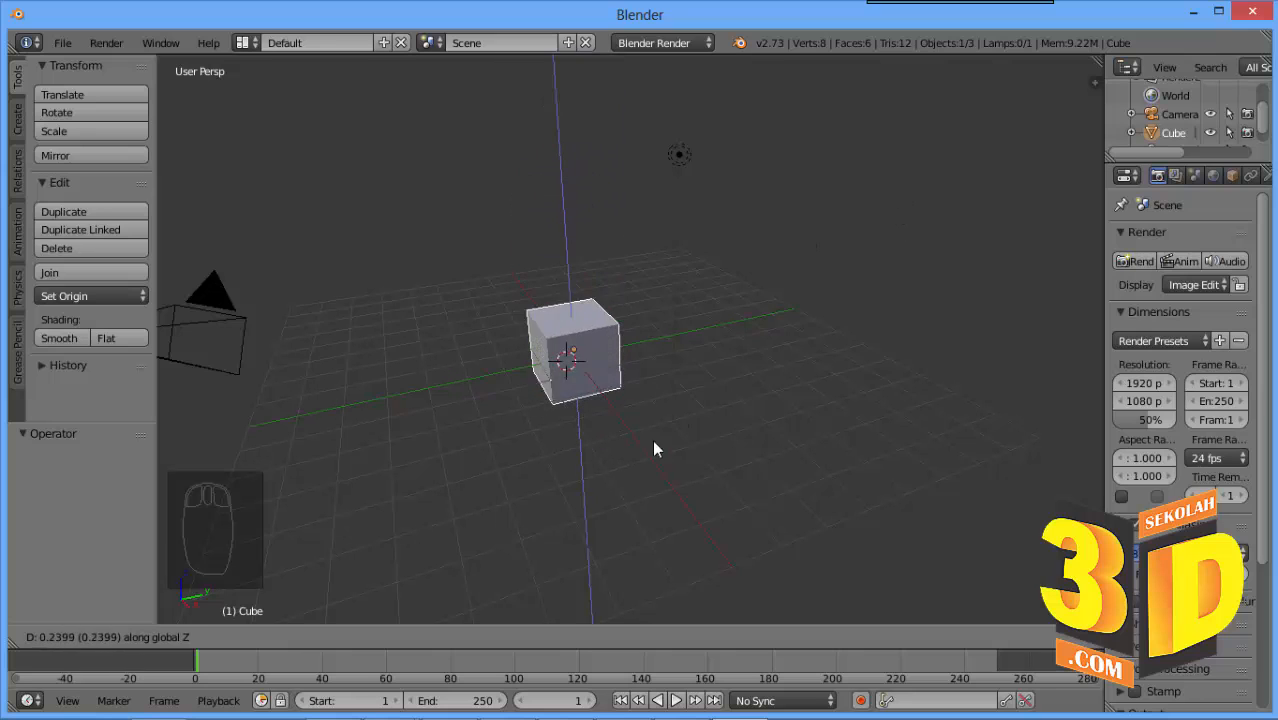
pyautogui.rightClick(664, 314)
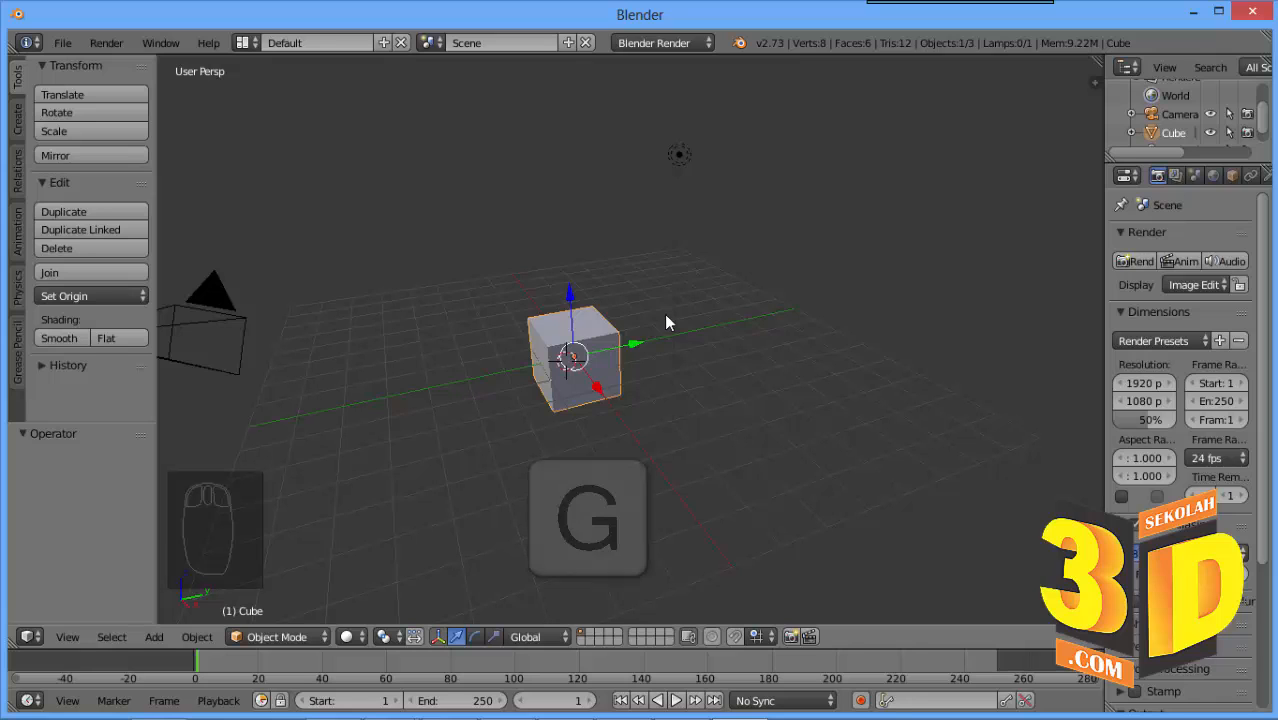
pyautogui.press('g')
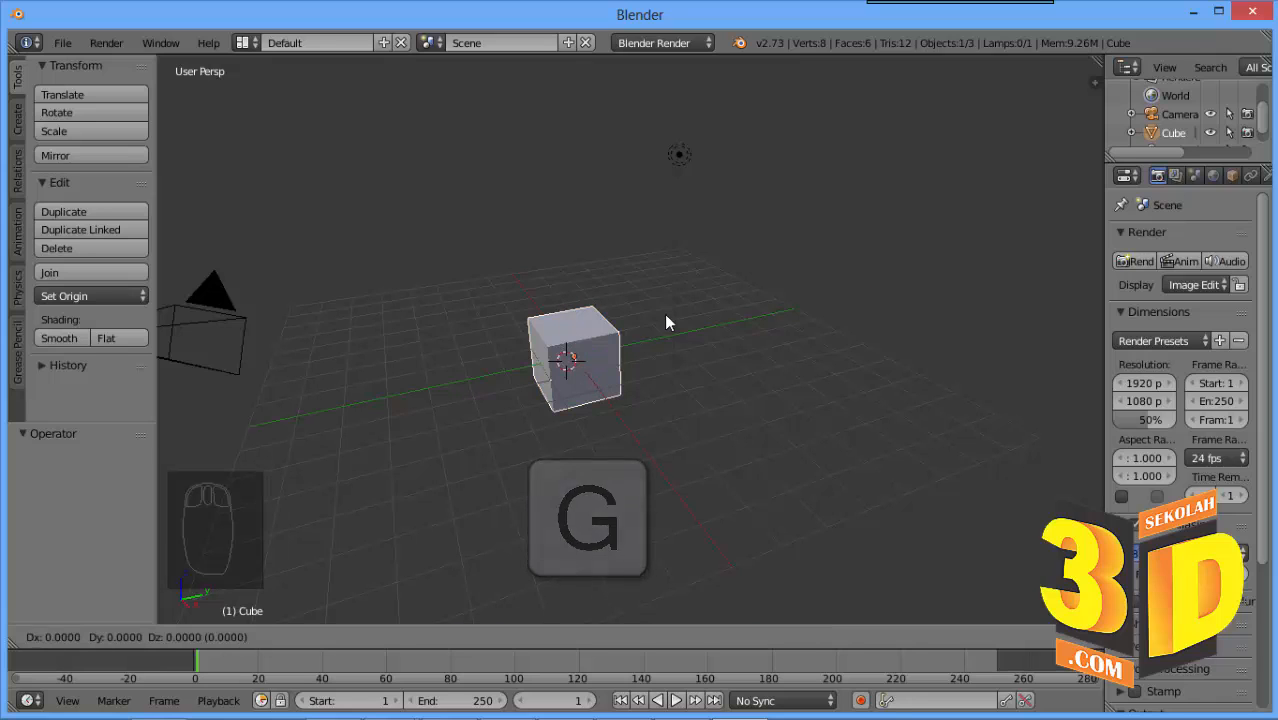
pyautogui.press('y')
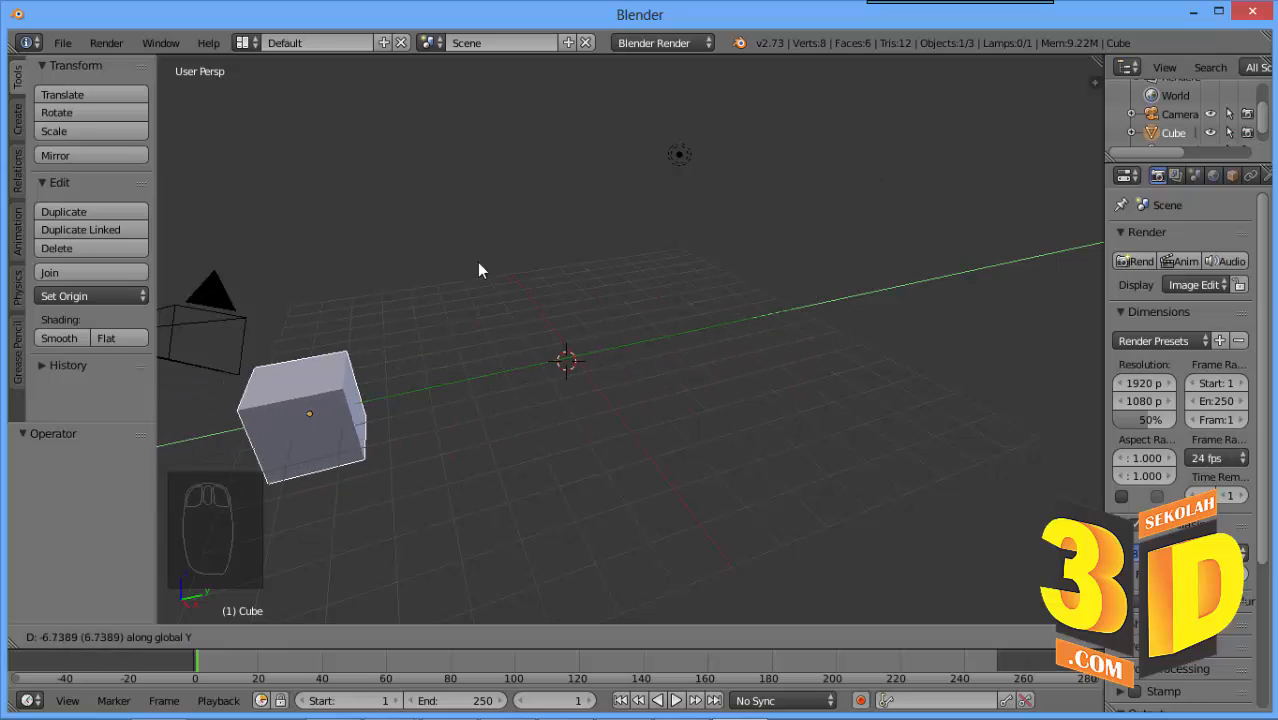
pyautogui.rightClick(757, 199)
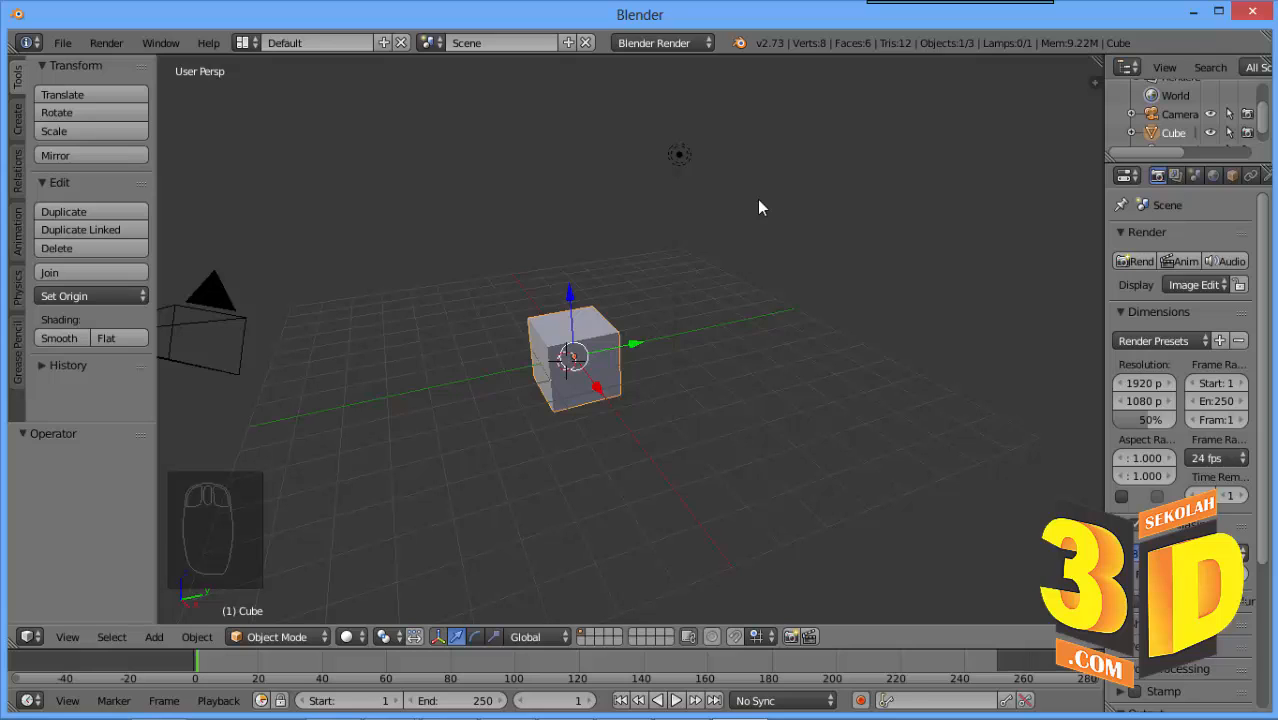
pyautogui.press('g')
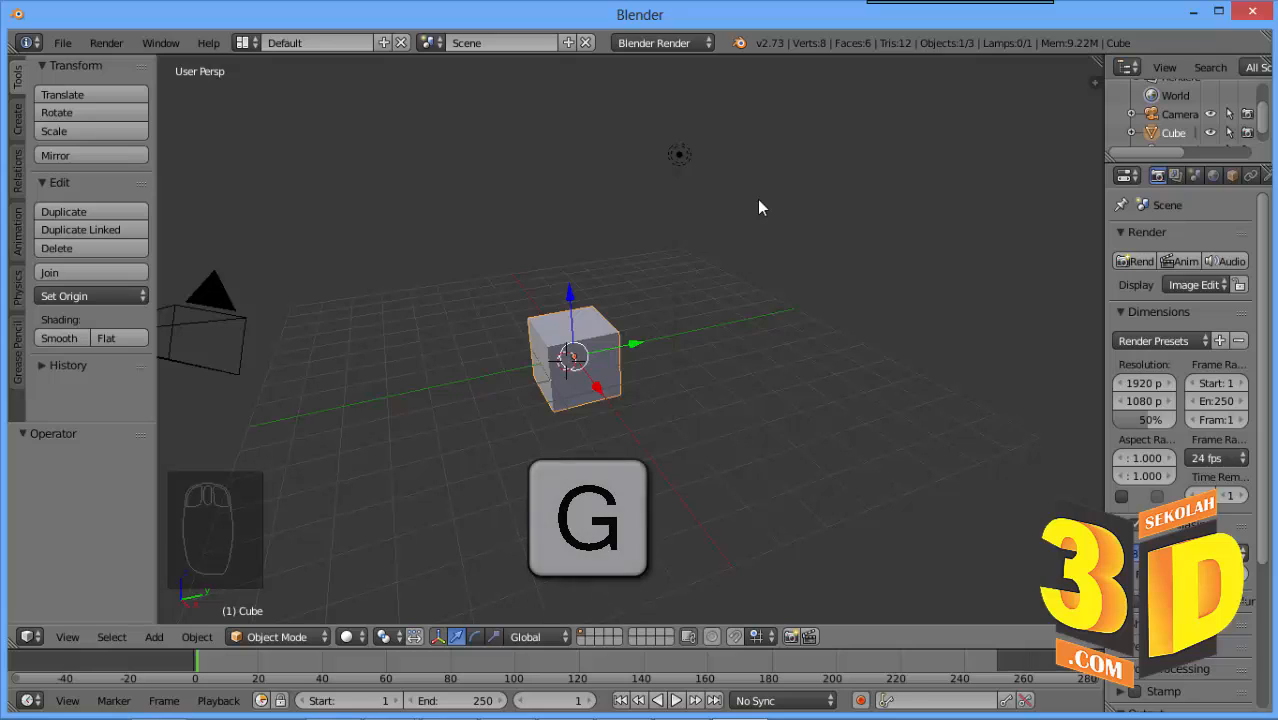
pyautogui.press('x')
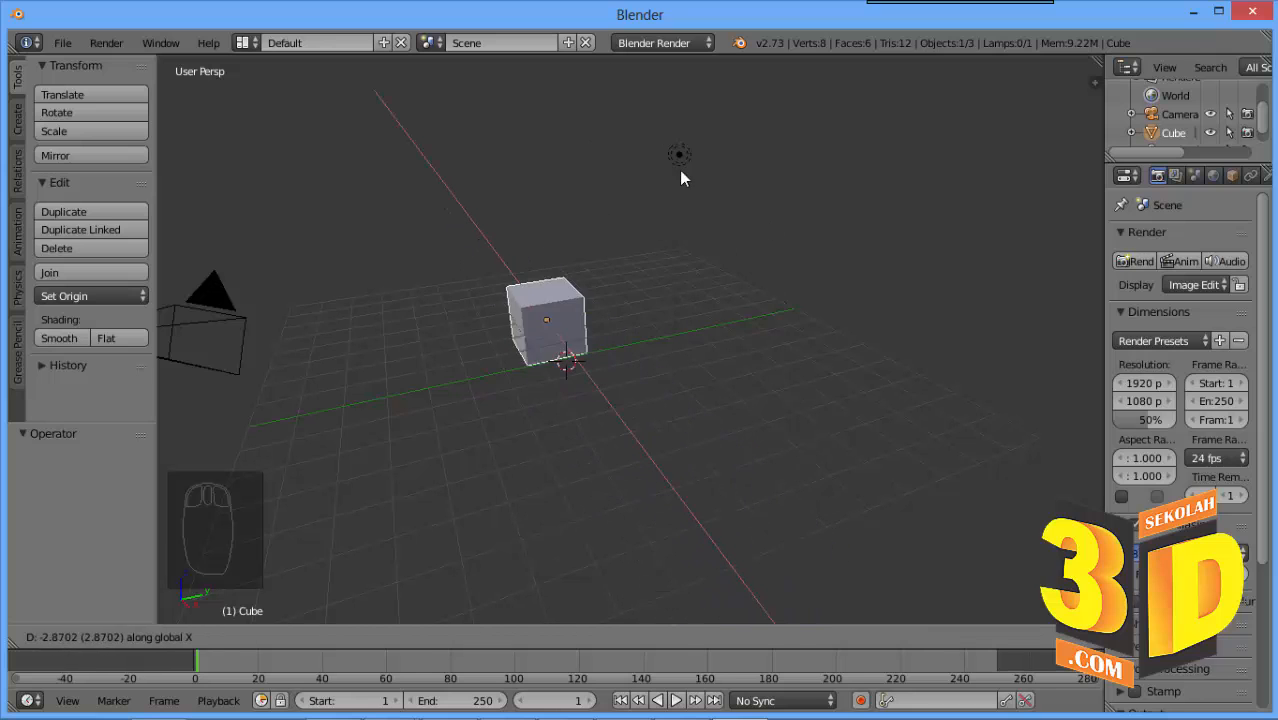
pyautogui.rightClick(651, 123)
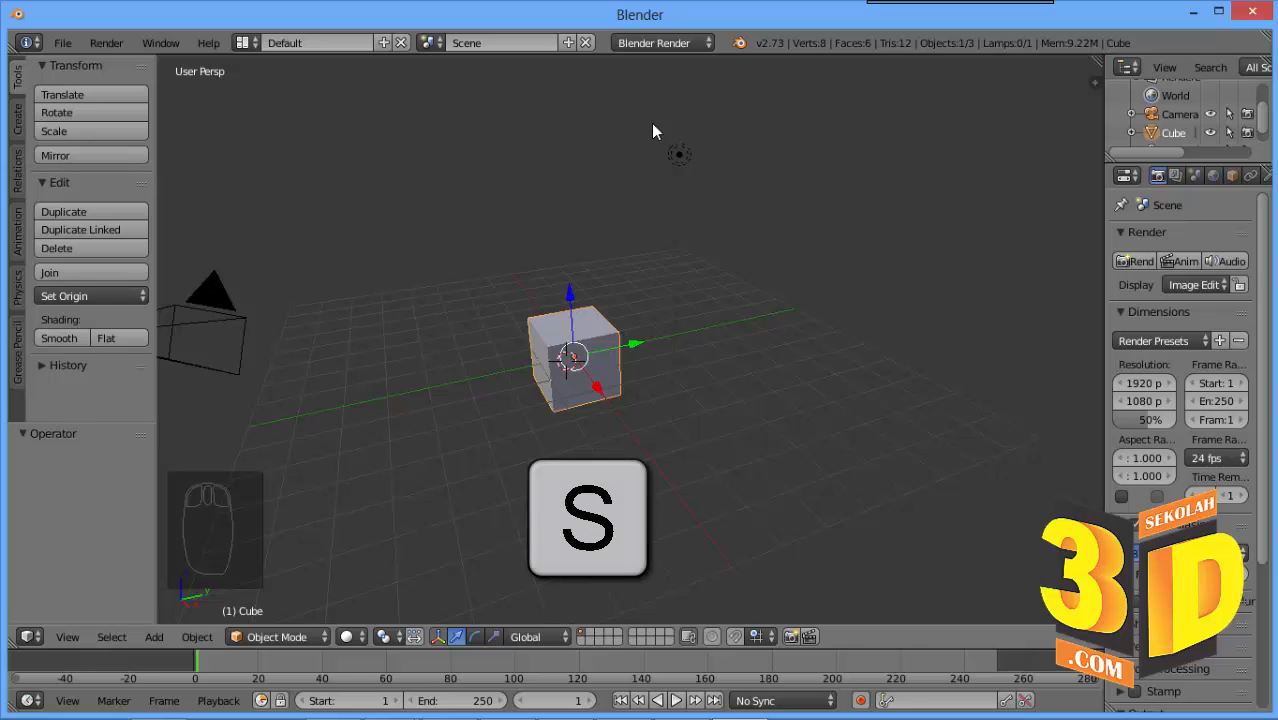
# Step: Scale the cube by about 2.2 along the global Y axis
pyautogui.press('s')
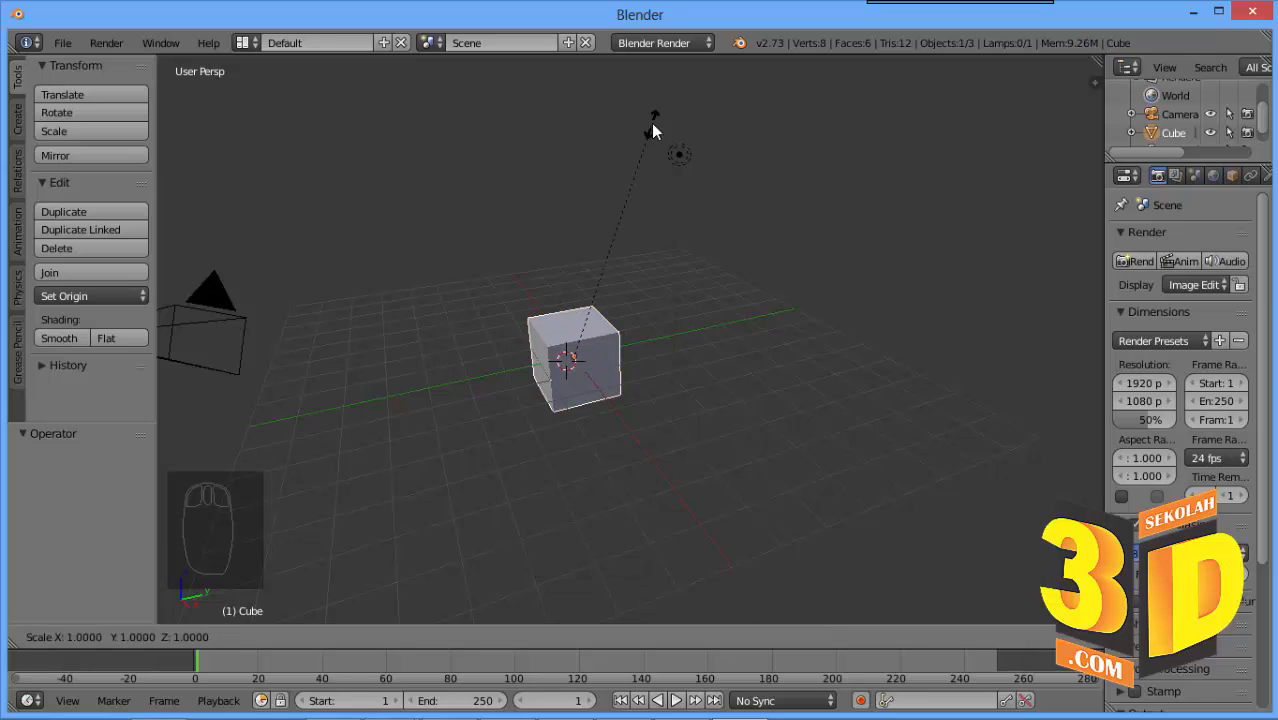
pyautogui.press('y')
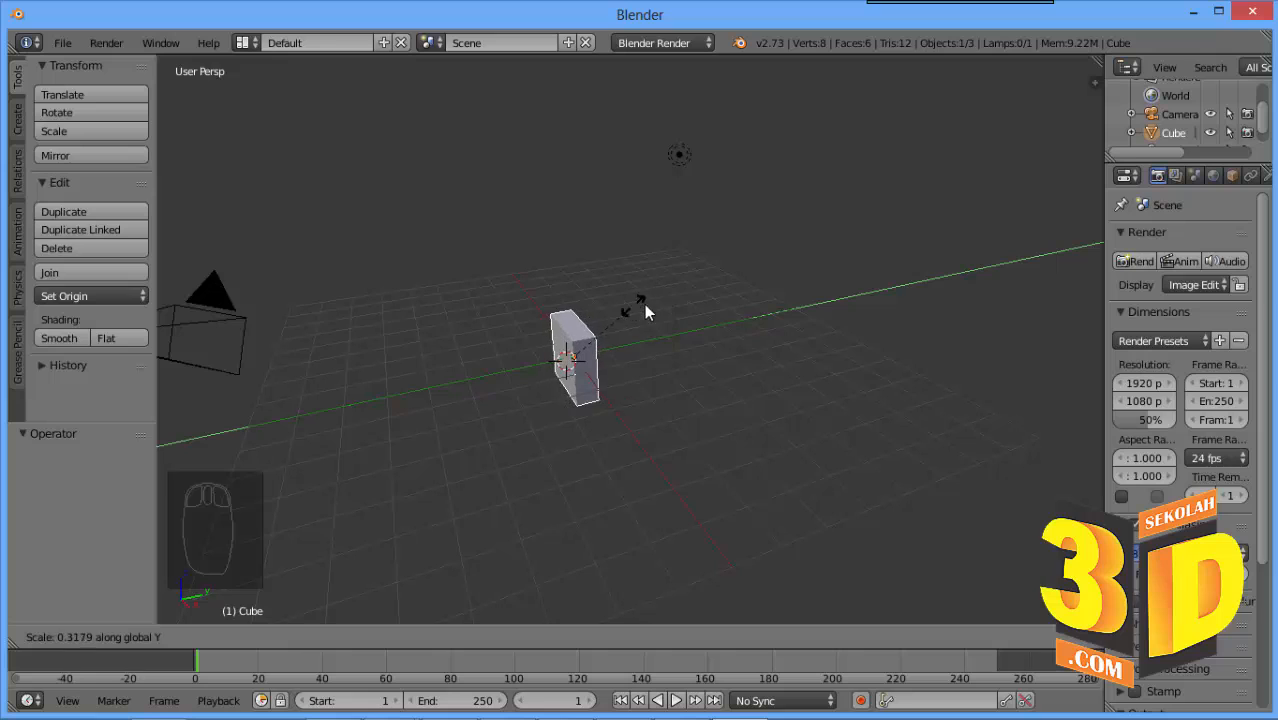
pyautogui.click(1094, 196)
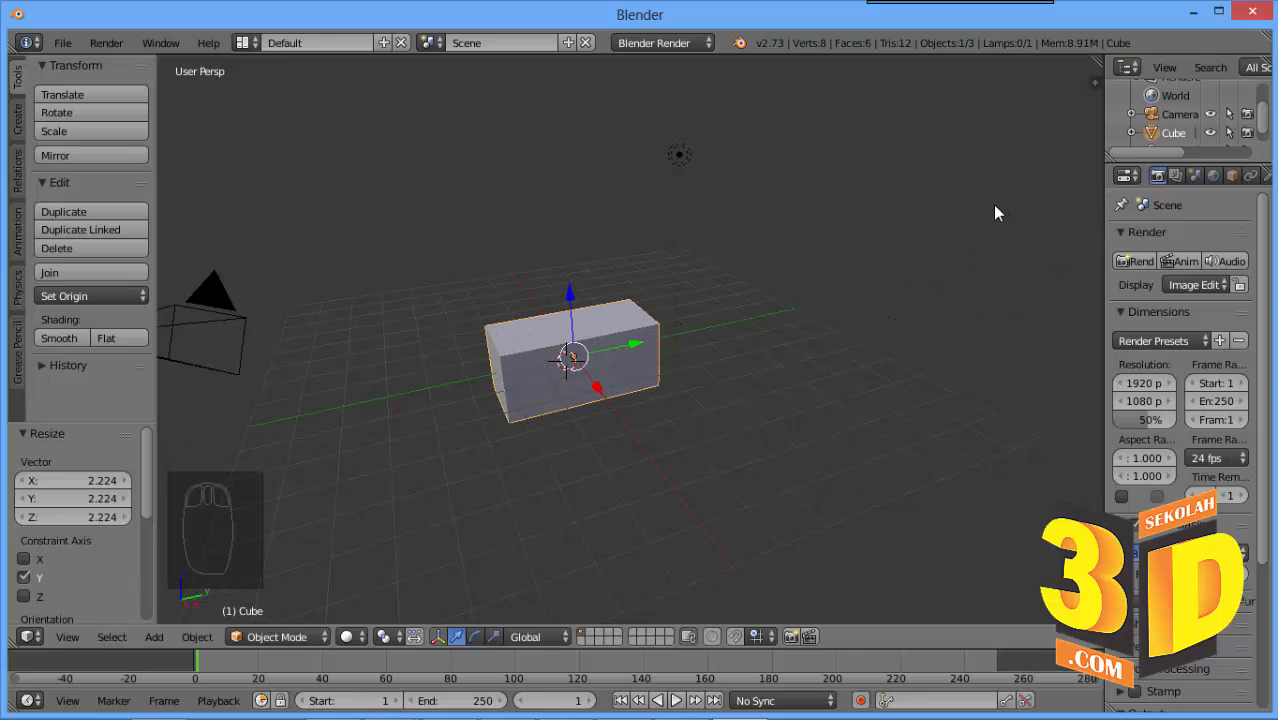
pyautogui.press('g')
pyautogui.press('x')
pyautogui.rightClick(986, 232)
# Step: Scale the stretched box by about 0.3 along the global X axis and about 0.54 along the global Y axis
pyautogui.press('s')
pyautogui.press('x')
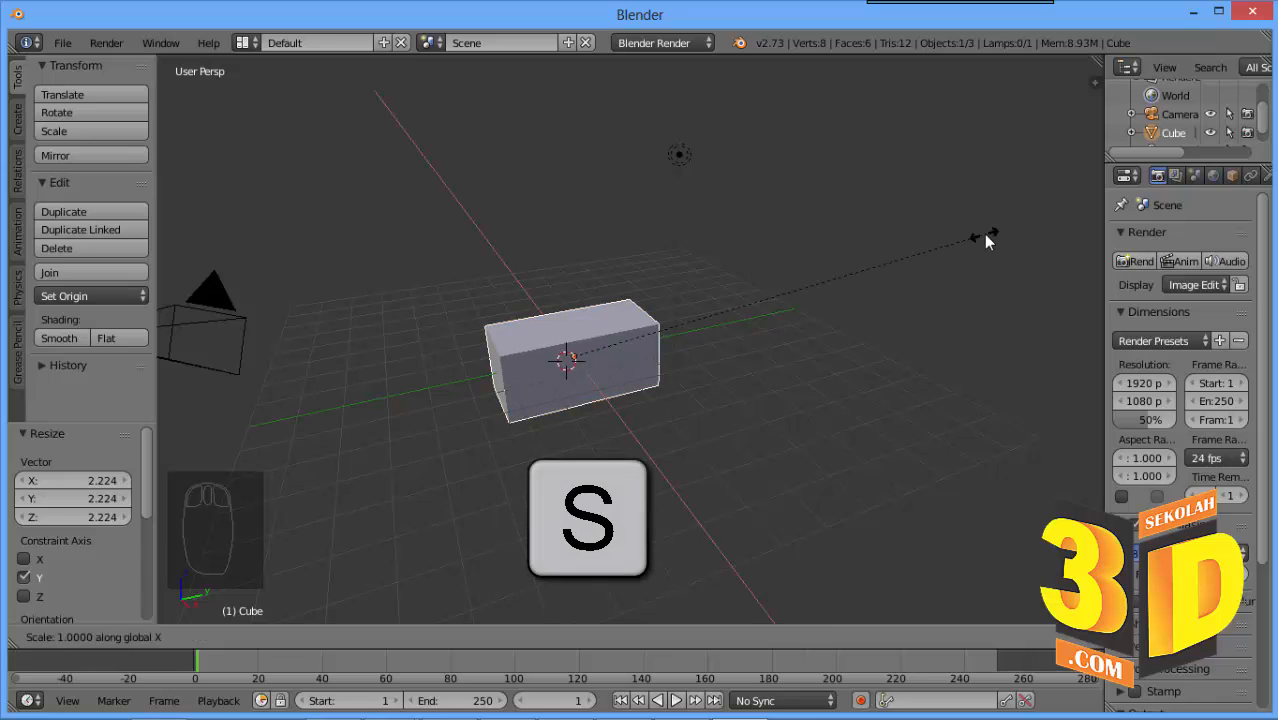
pyautogui.click(692, 414)
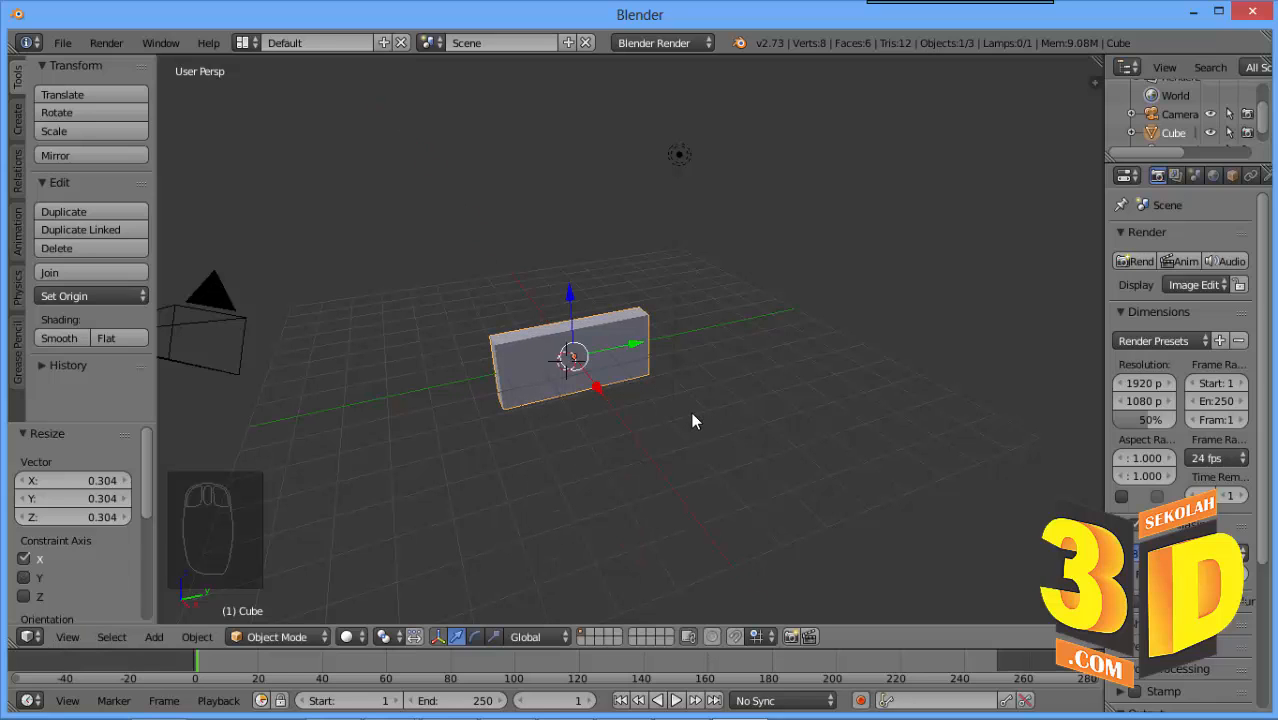
pyautogui.press('s')
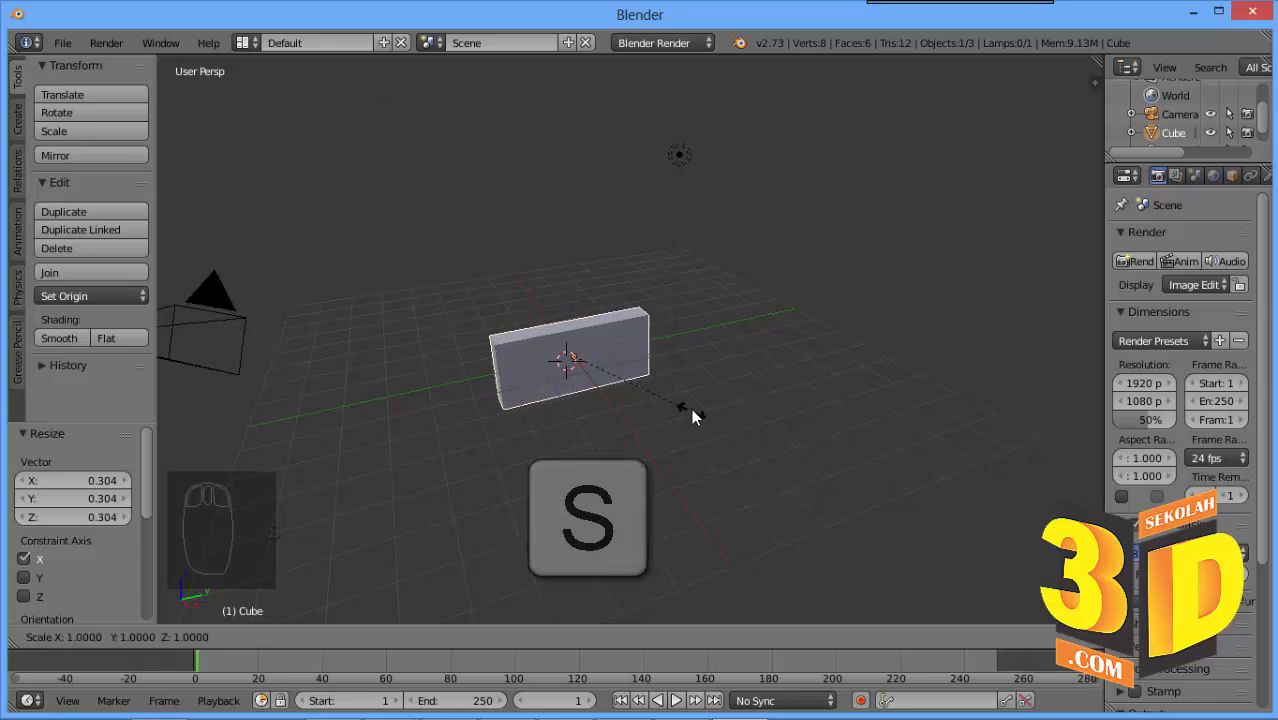
pyautogui.press('y')
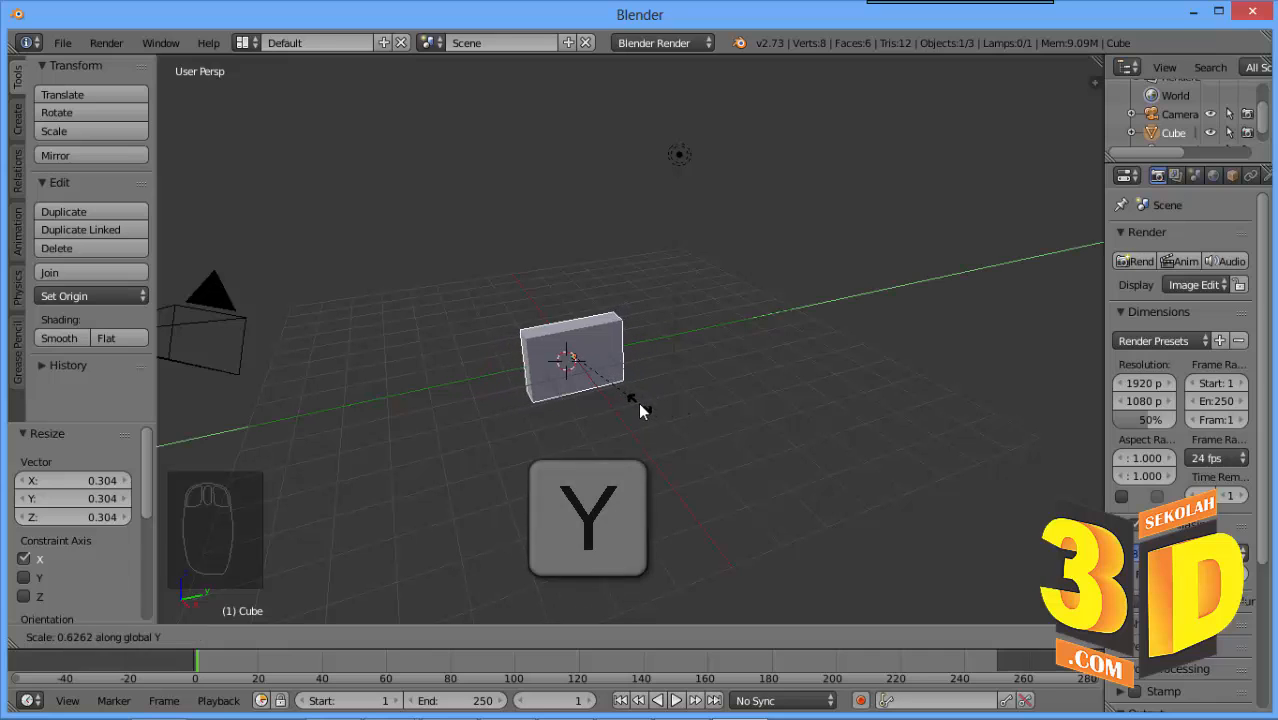
pyautogui.click(629, 401)
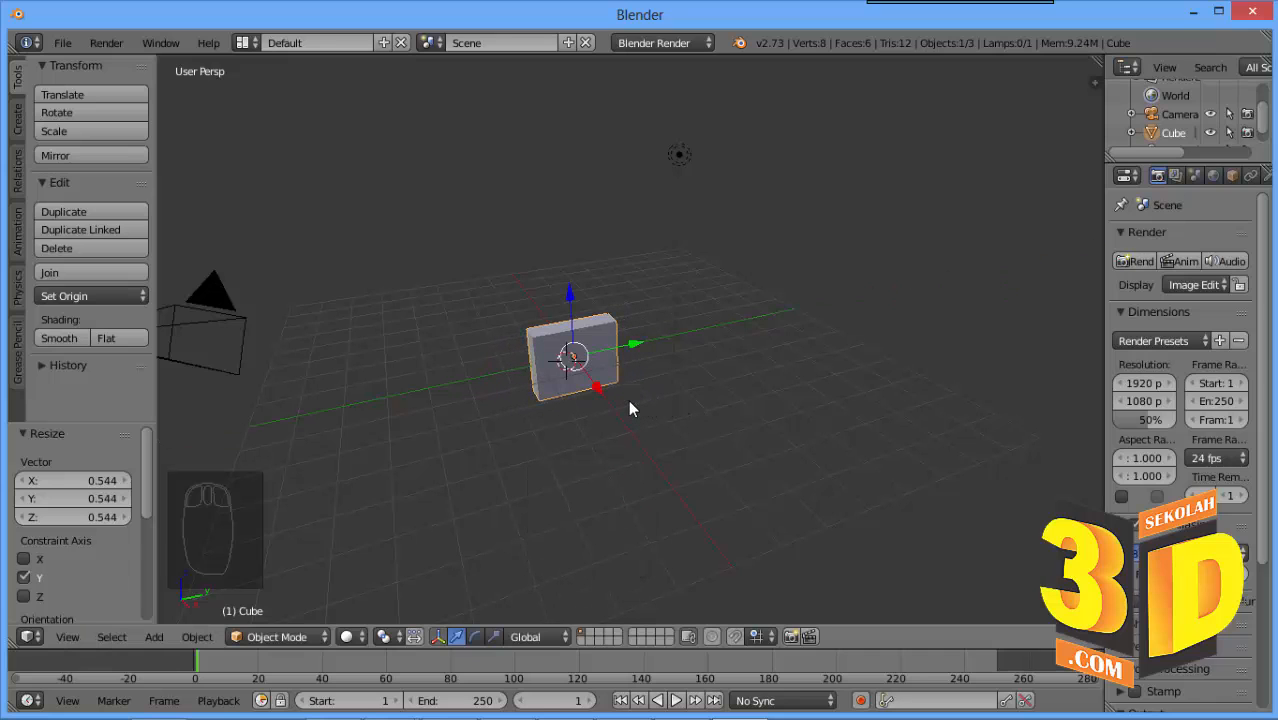
# Step: Scale the flattened box by about 3.64 along the global Z axis
pyautogui.press('s')
pyautogui.press('z')
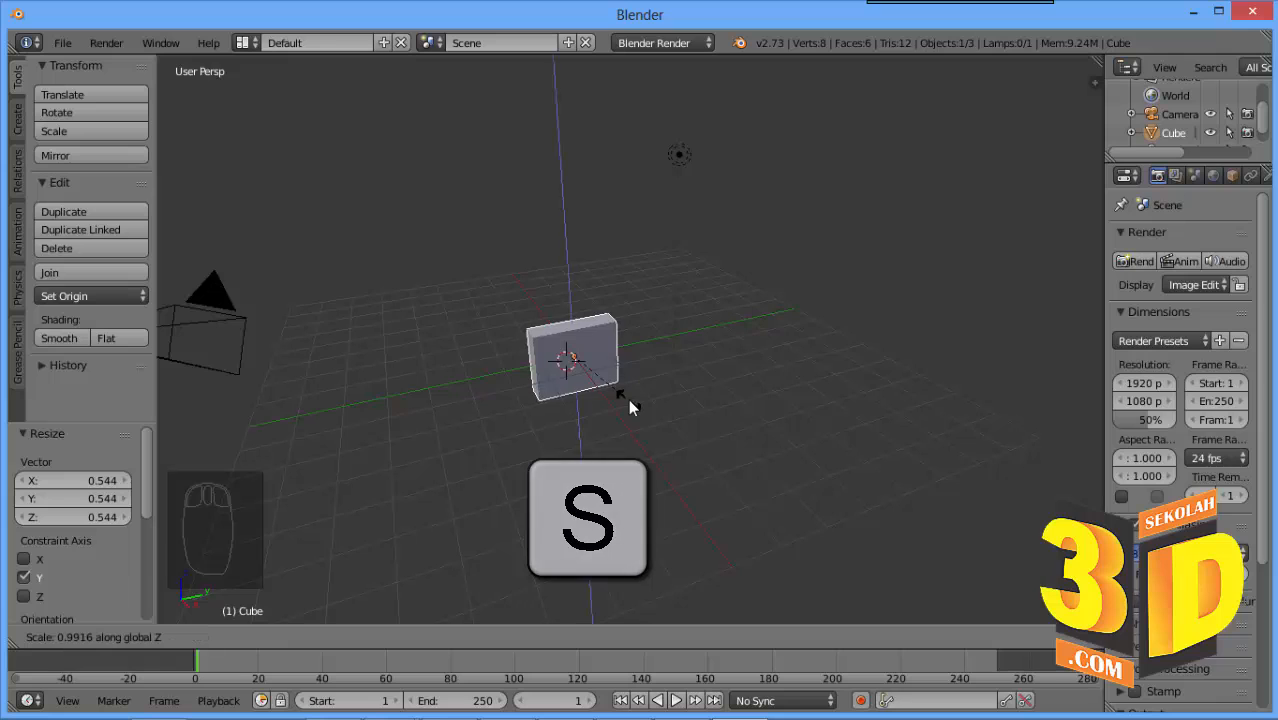
pyautogui.click(662, 595)
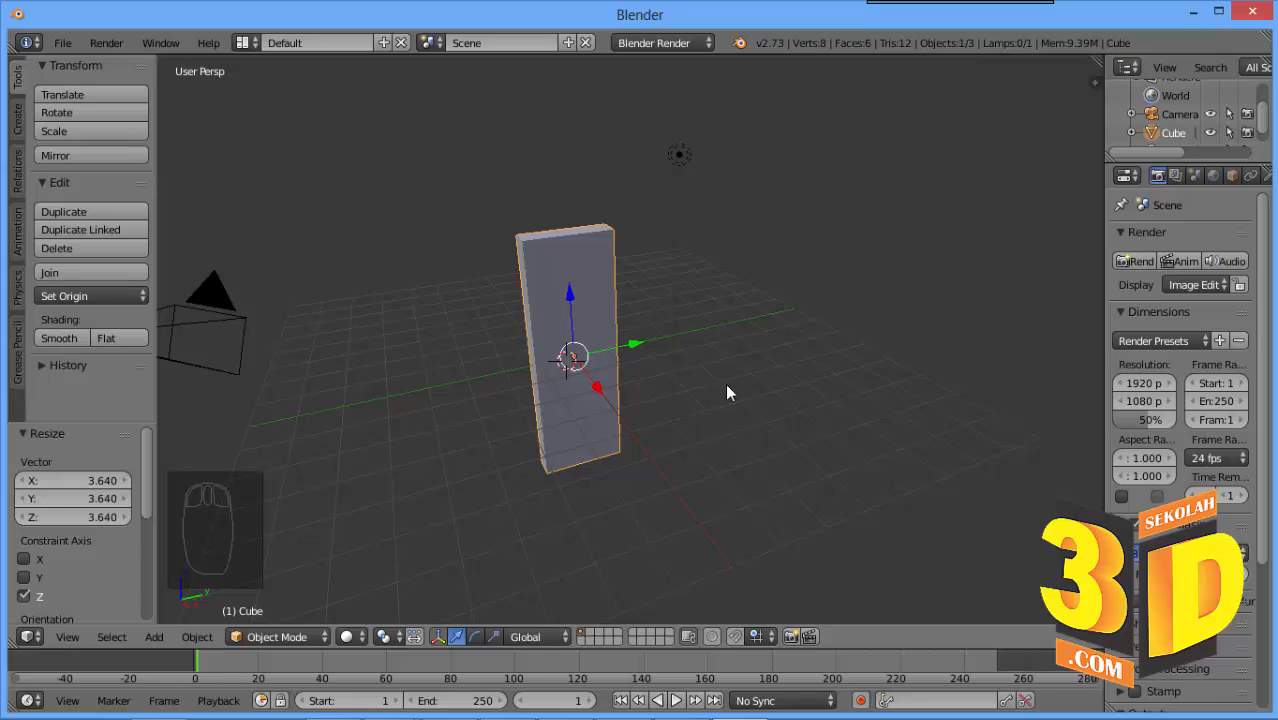
# Step: Rotate the tall box by about -322° around the global Y axis and about 44° around the global X axis
pyautogui.press('r')
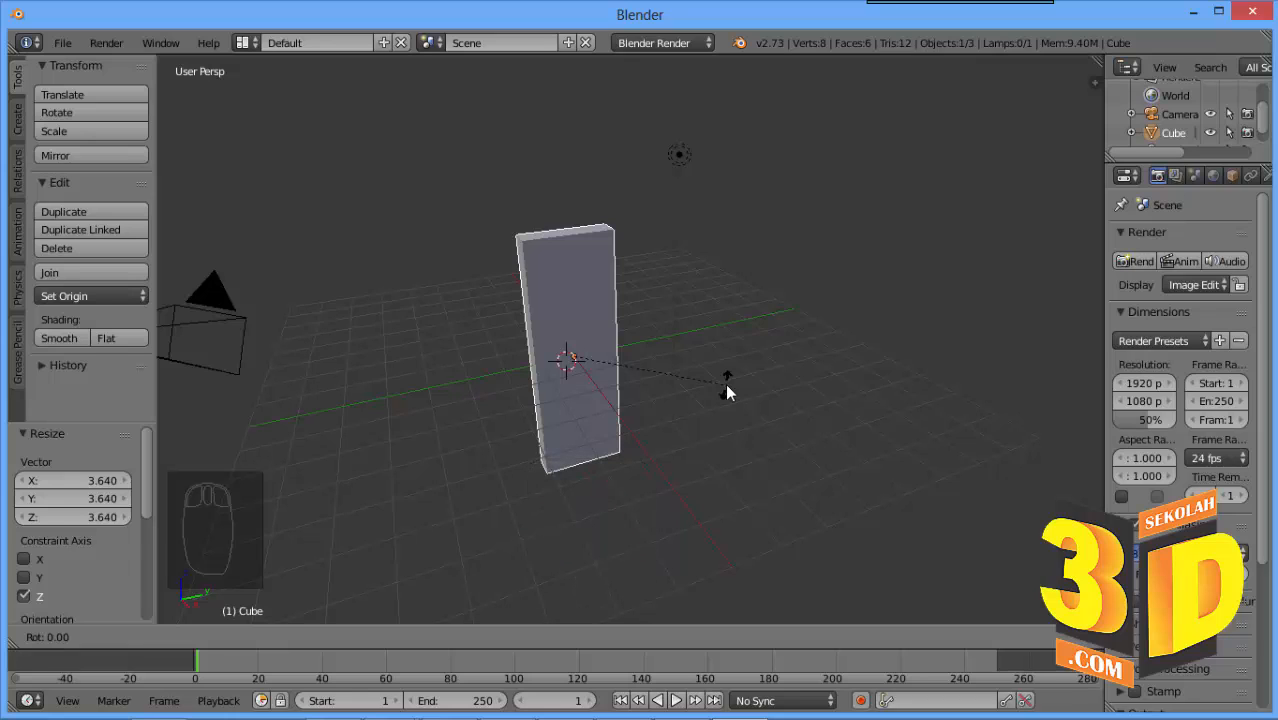
pyautogui.press('y')
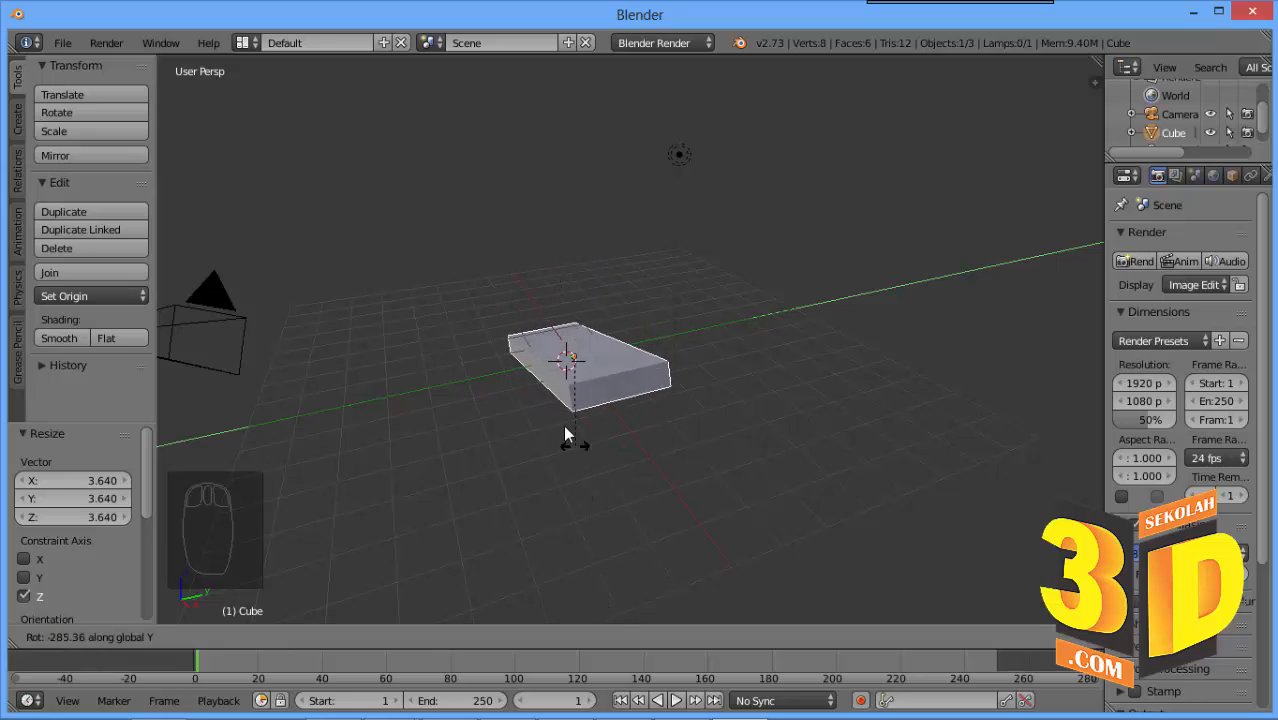
pyautogui.click(577, 365)
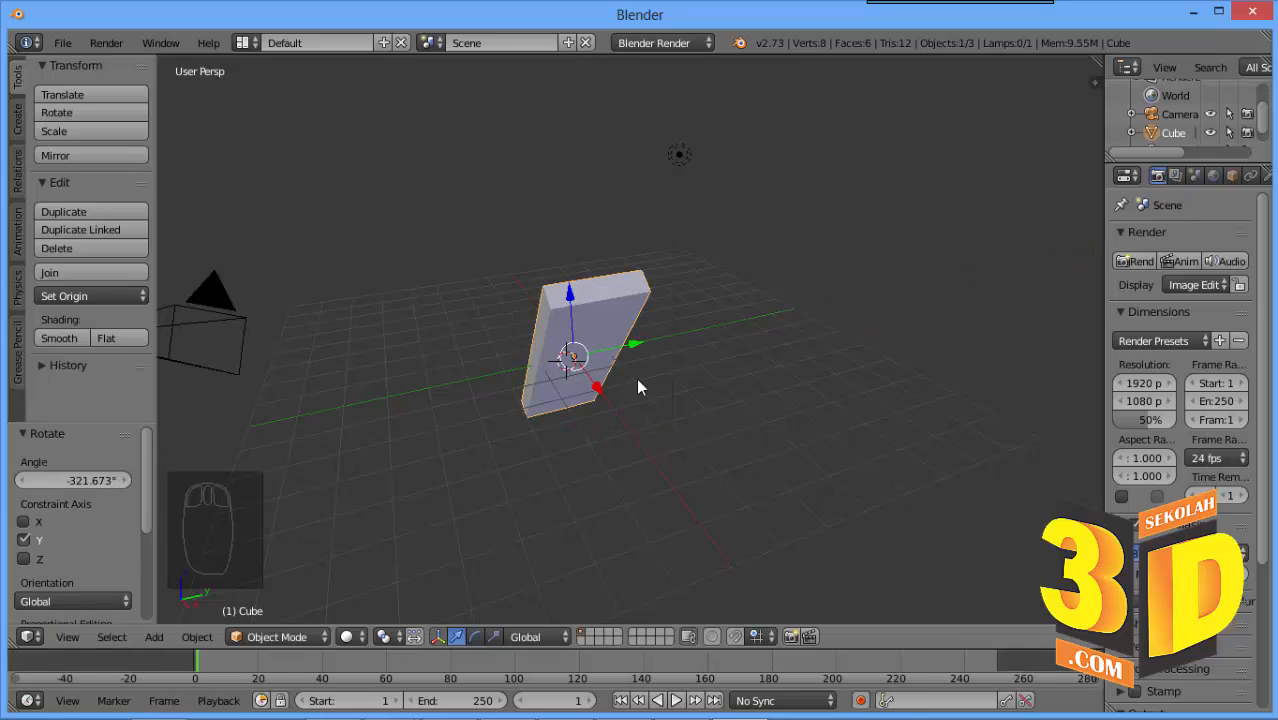
pyautogui.press('r')
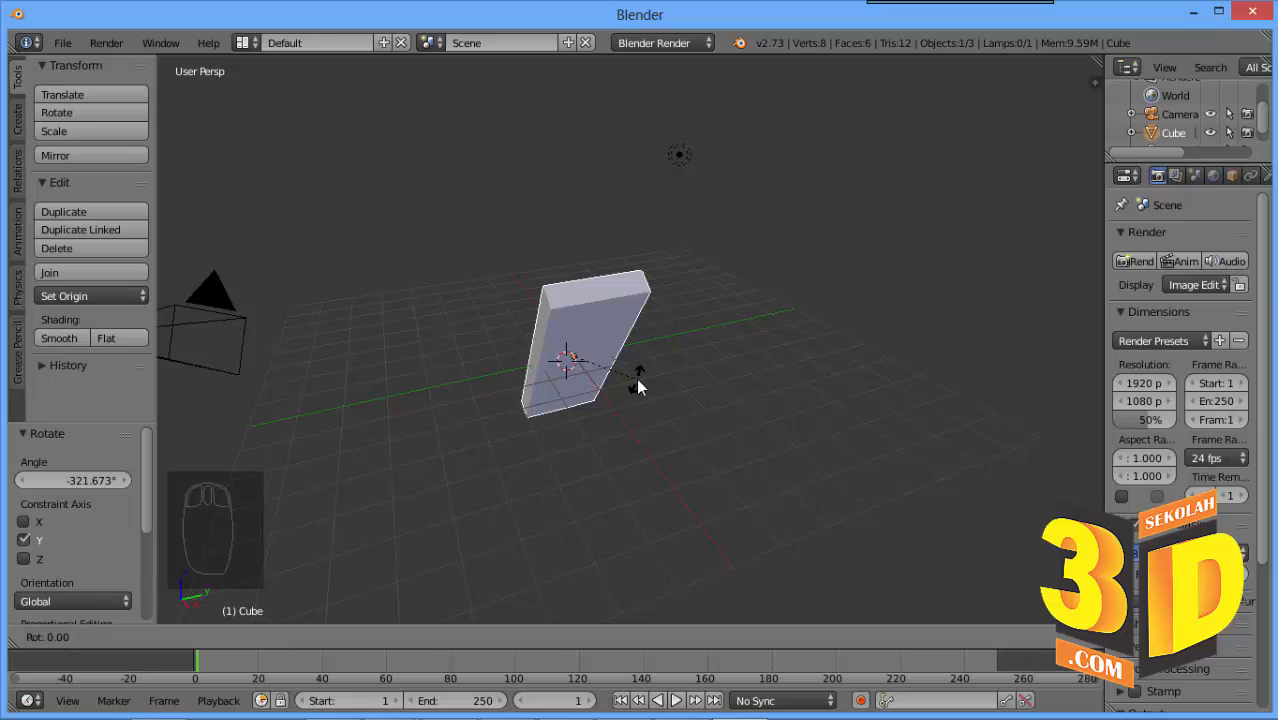
pyautogui.press('x')
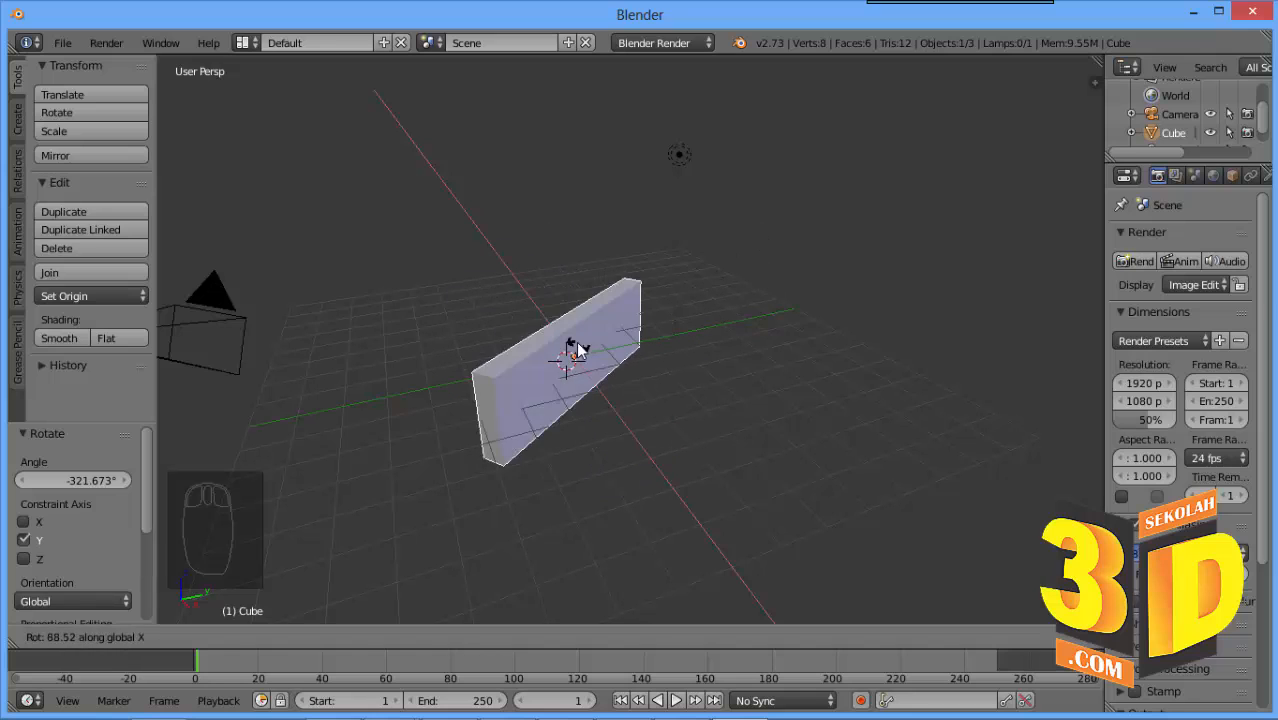
pyautogui.click(631, 314)
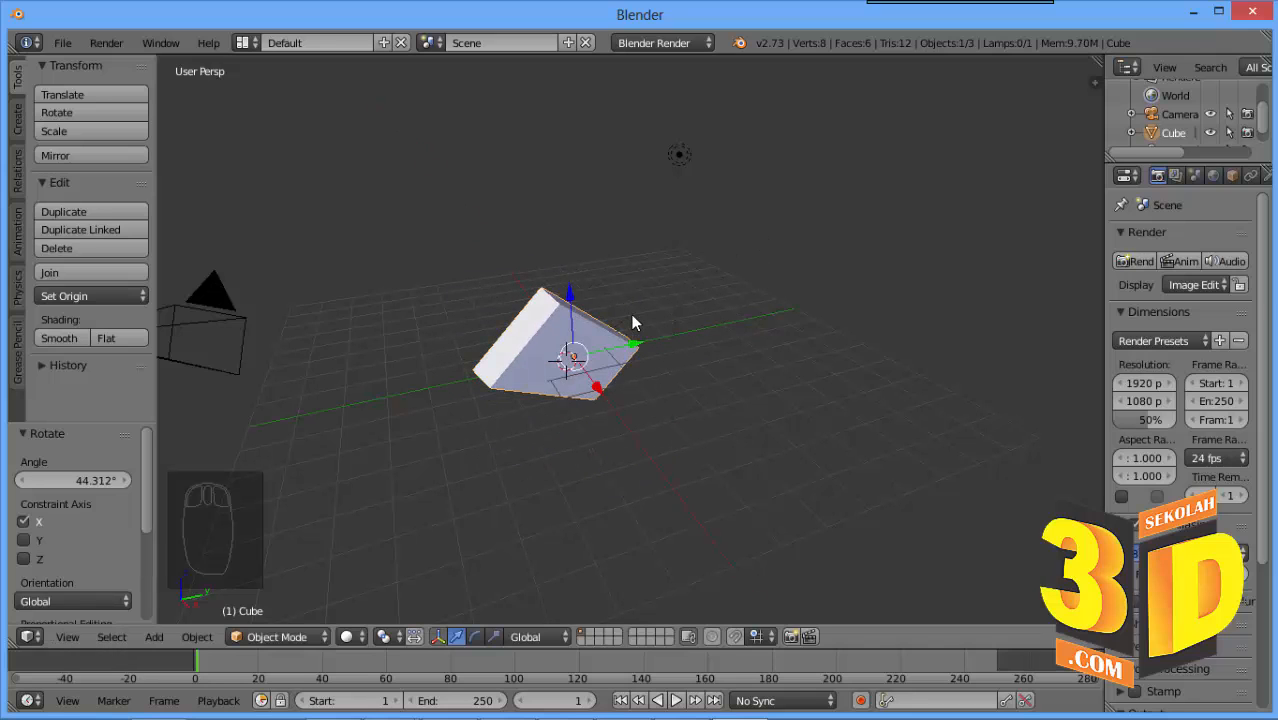
# Step: Rotate the tilted box by about 77.5° around the global Z axis
pyautogui.press('r')
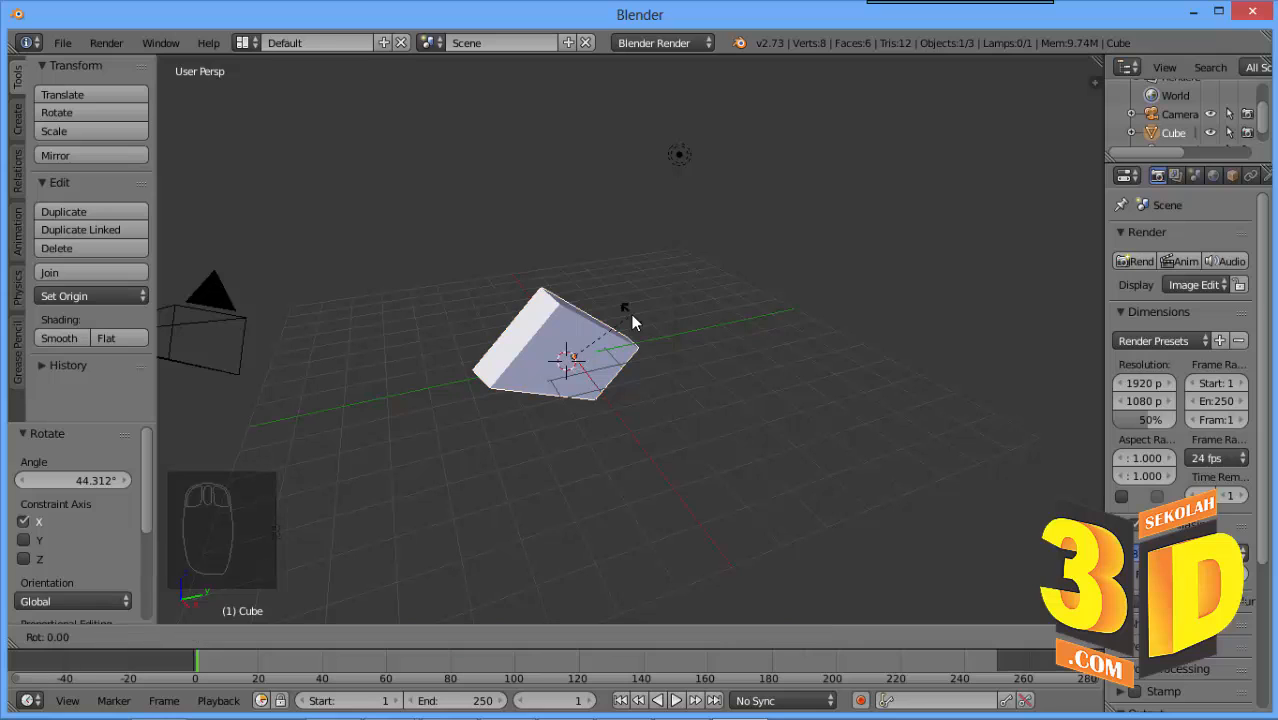
pyautogui.press('z')
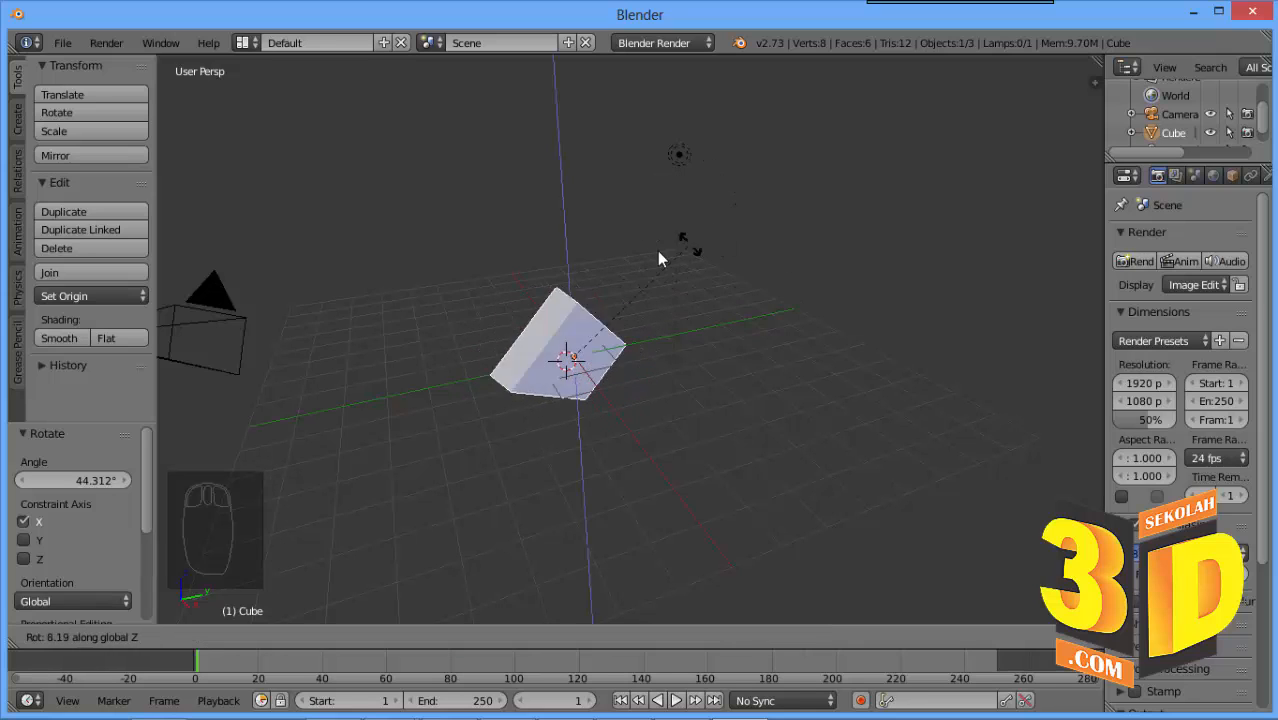
pyautogui.click(547, 296)
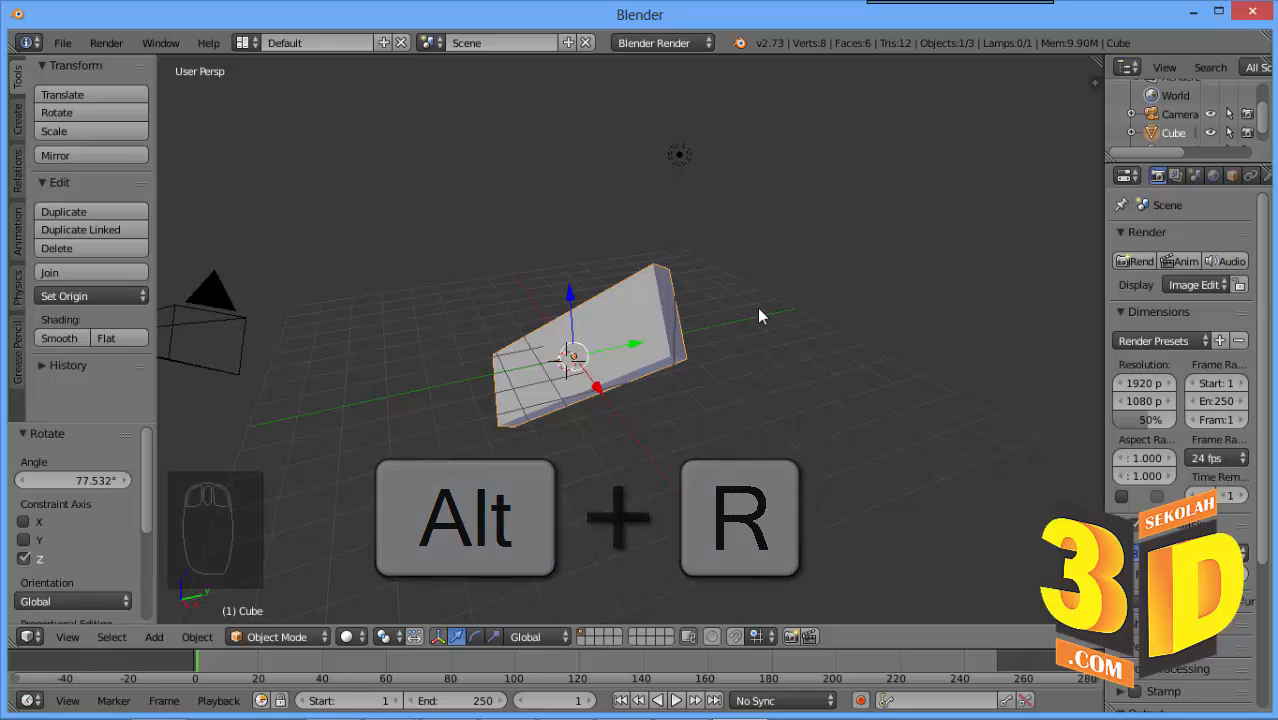
# Step: Clear the box's rotation, scale and location to restore the default cube at the origin
pyautogui.hotkey('alt', 'r')
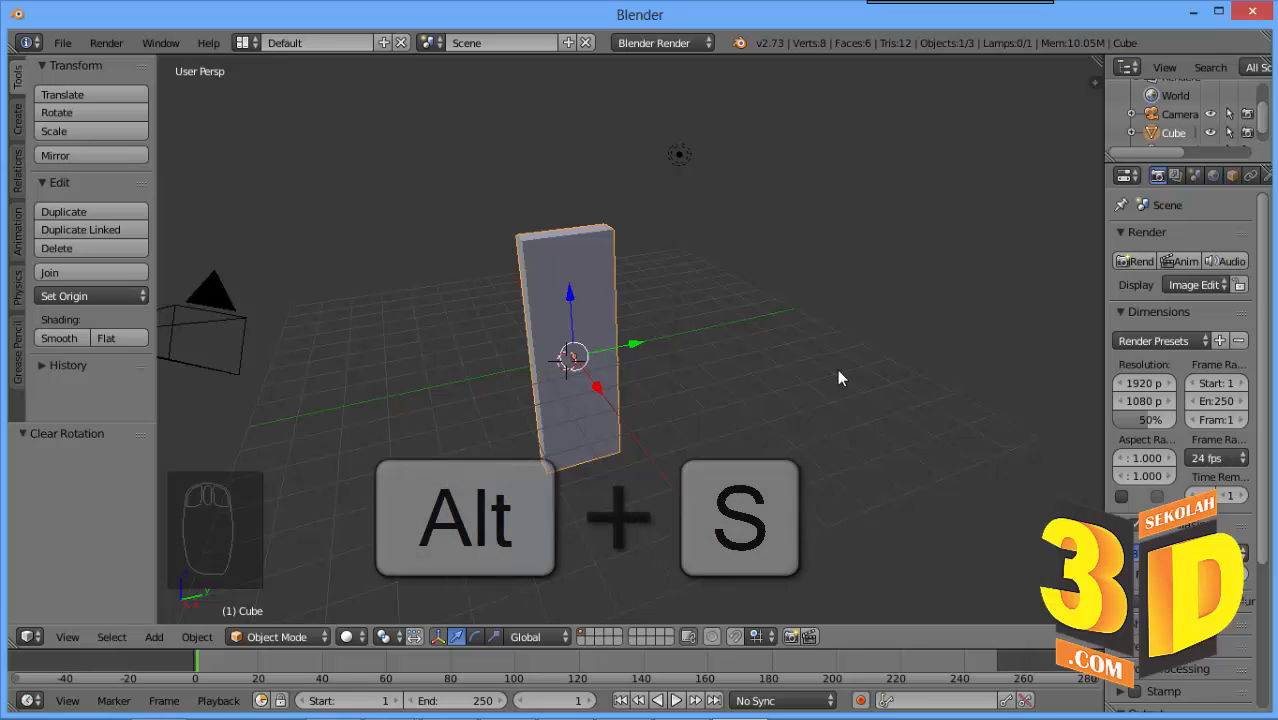
pyautogui.hotkey('alt', 's')
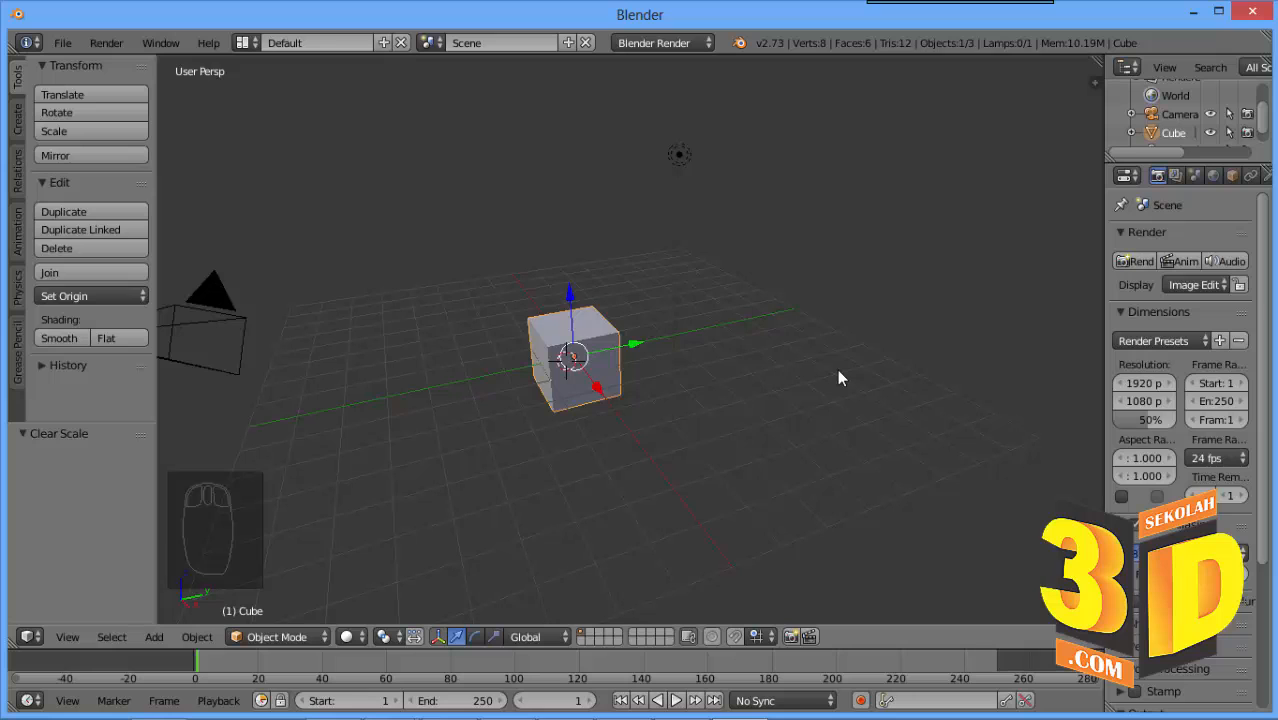
pyautogui.hotkey('alt', 'g')
# Step: Move the cube off the origin along the global axes, including about -10.3 units along X, and clear its location
pyautogui.moveTo(636, 347); pyautogui.dragTo(923, 288)
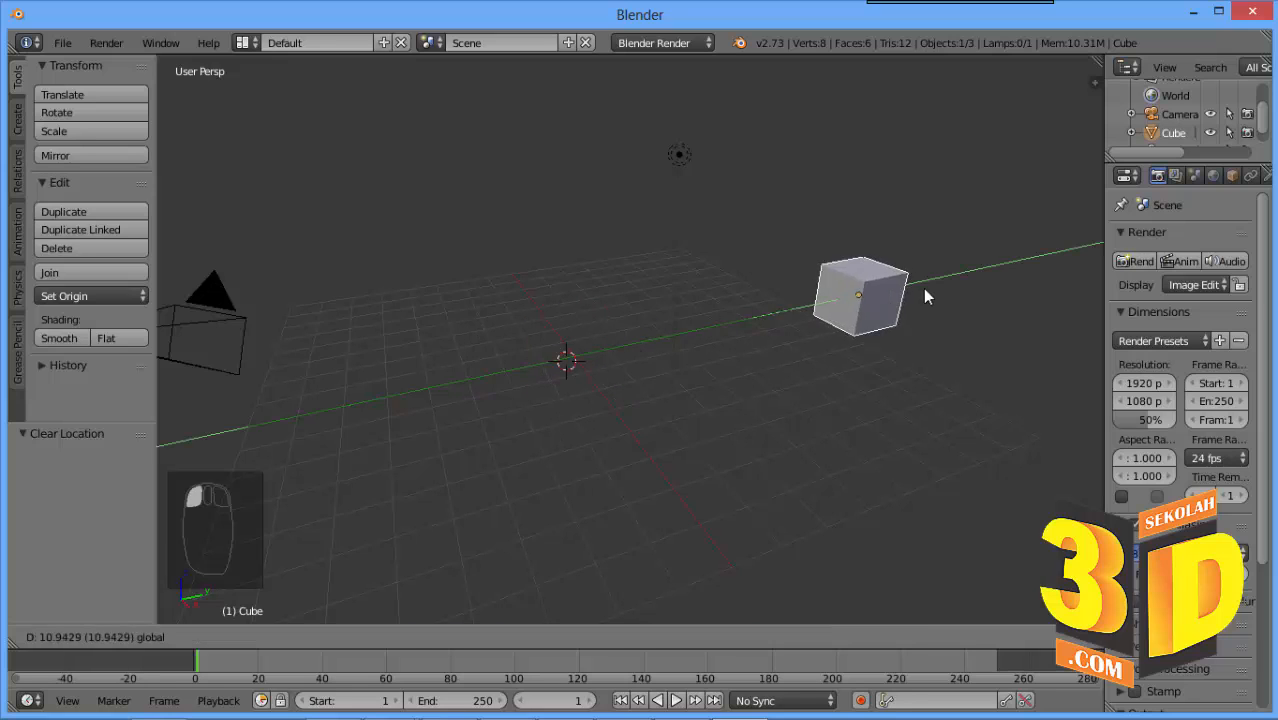
pyautogui.moveTo(889, 238); pyautogui.dragTo(853, 254)
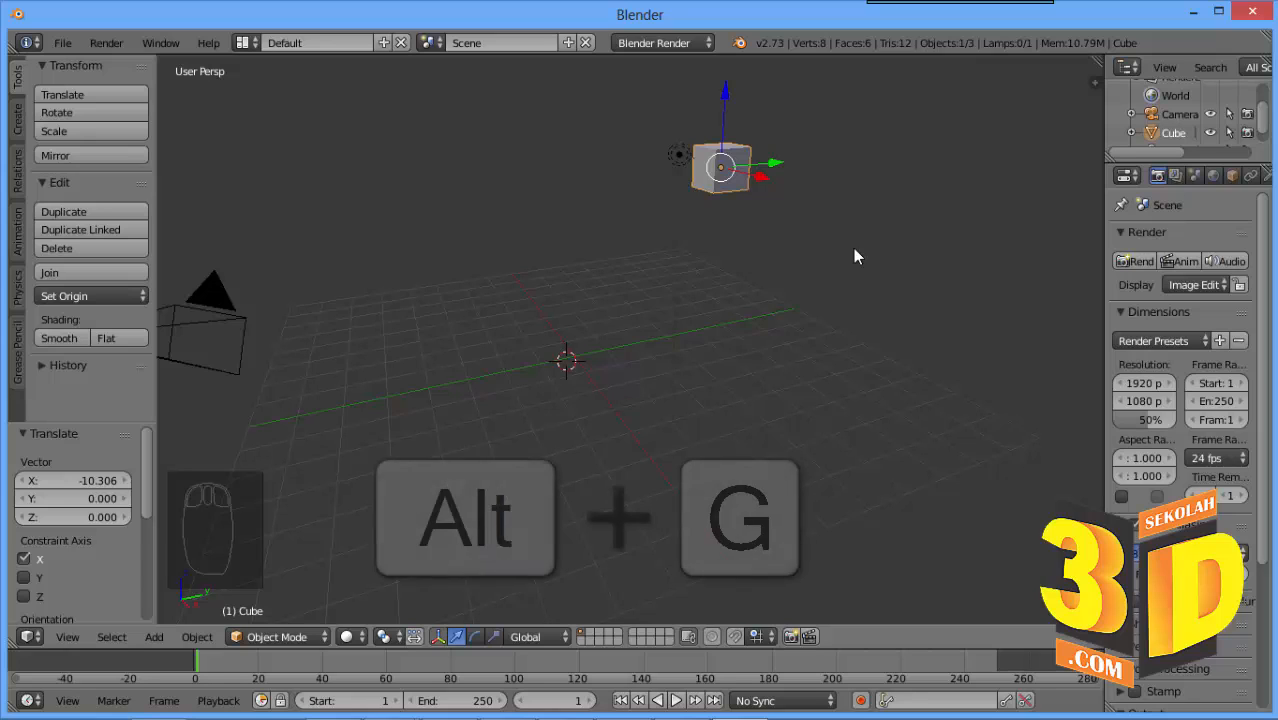
pyautogui.hotkey('alt', 'g')
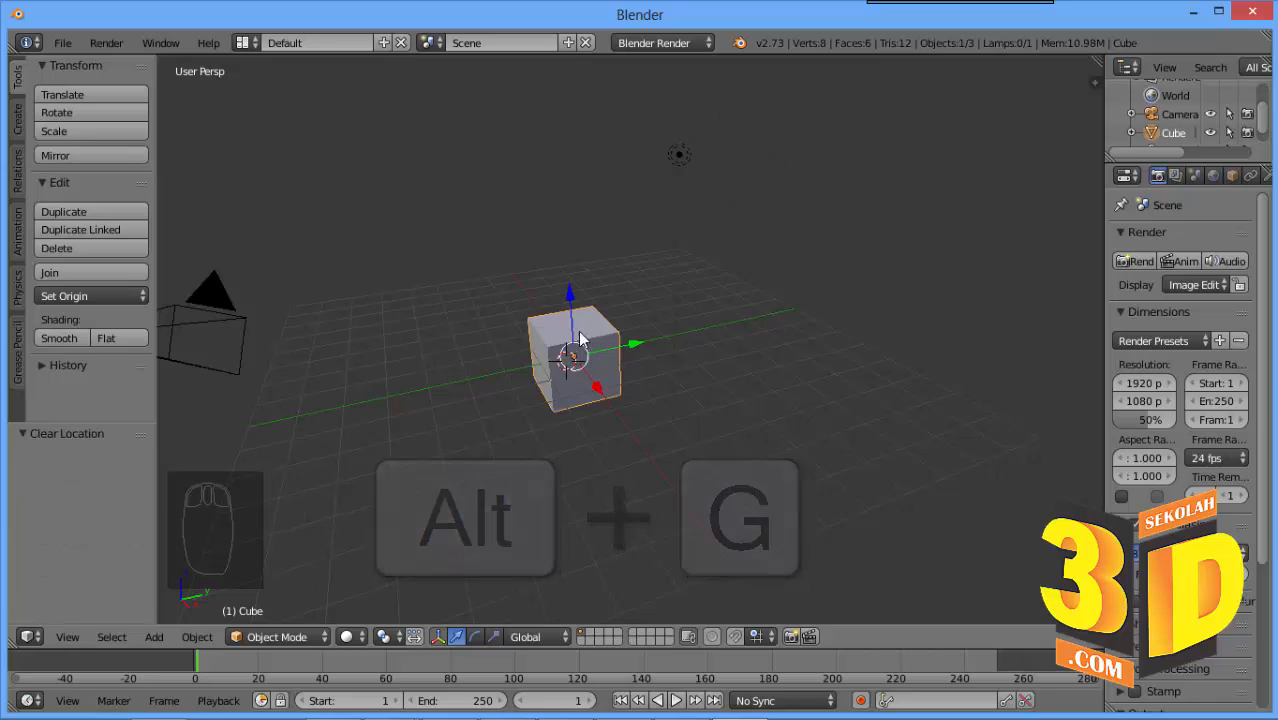